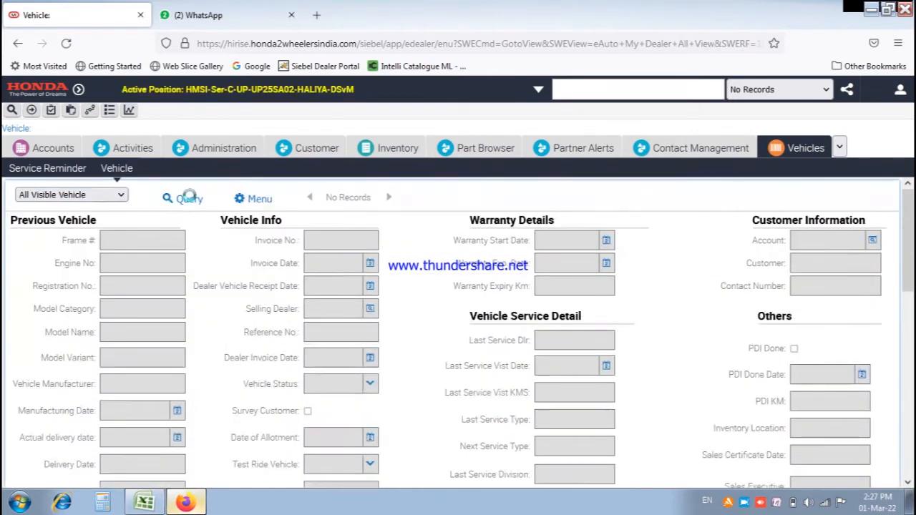
Query the vehicle list by the pasted frame number and engine number to find the X BLADE.
{"action": "left_click", "coordinate": [189, 202]}
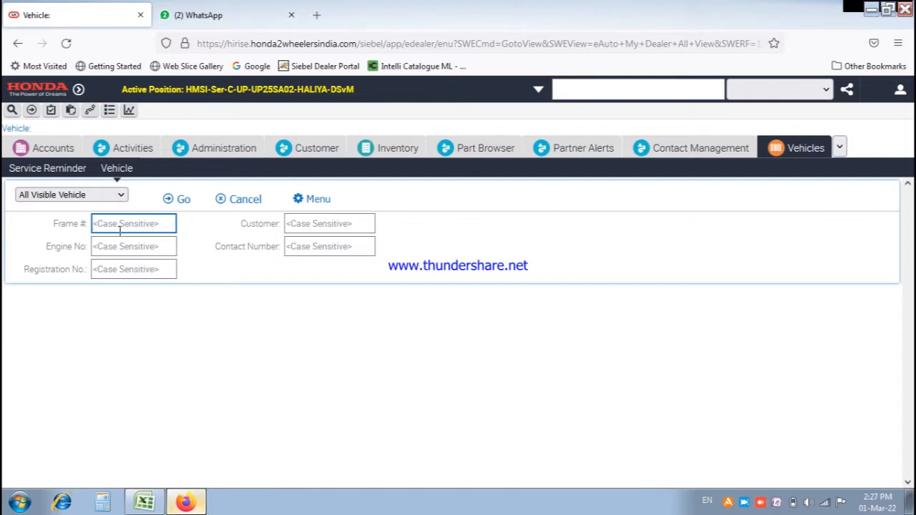
{"action": "left_click", "coordinate": [111, 247]}
{"action": "type", "text": "00967-KRP-901"}
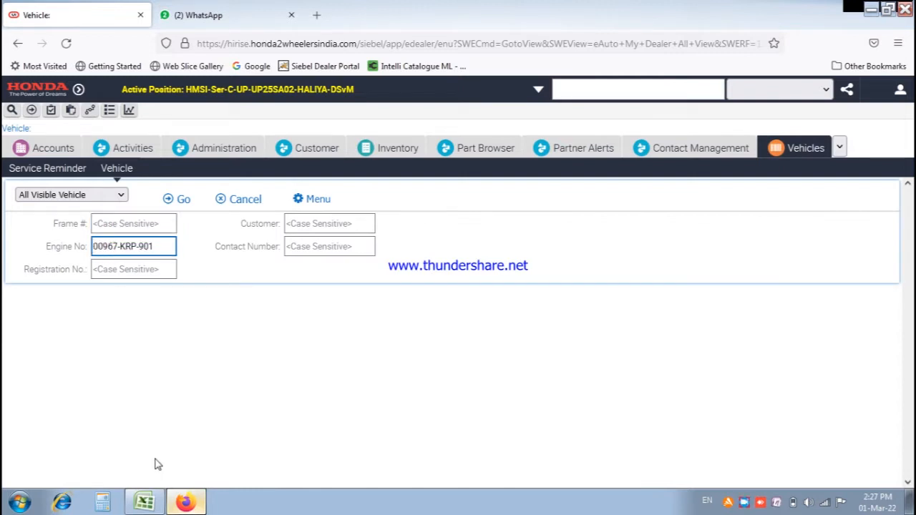
{"action": "key", "text": "BackSpace"}
{"action": "key", "text": "BackSpace"}
{"action": "key", "text": "BackSpace"}
{"action": "key", "text": "BackSpace"}
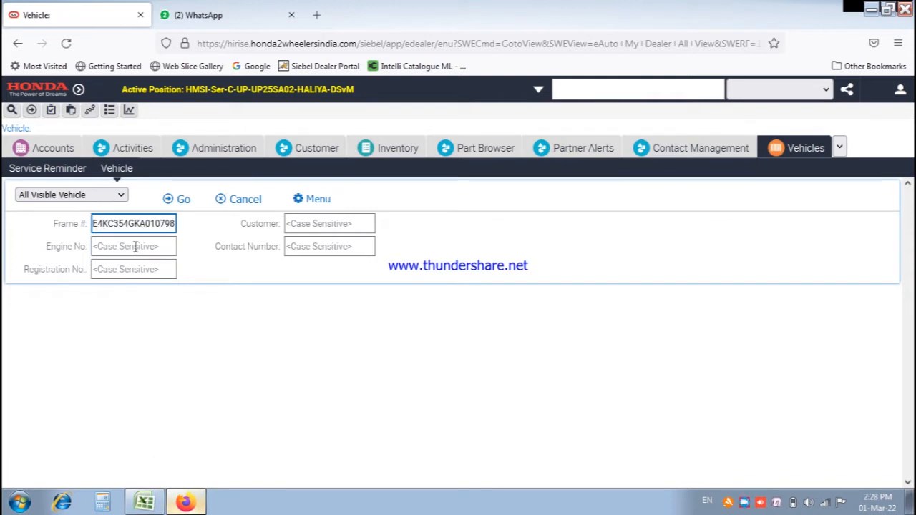
{"action": "left_click", "coordinate": [135, 247]}
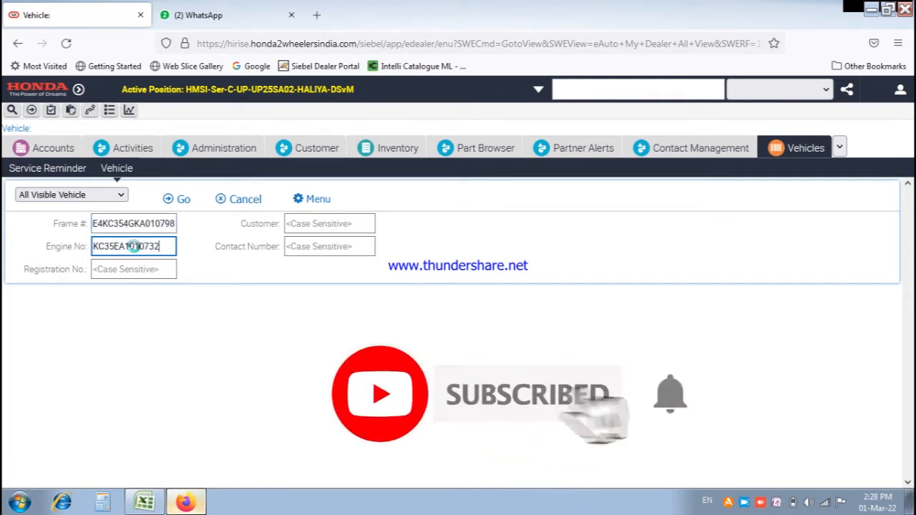
{"action": "key", "text": "Return"}
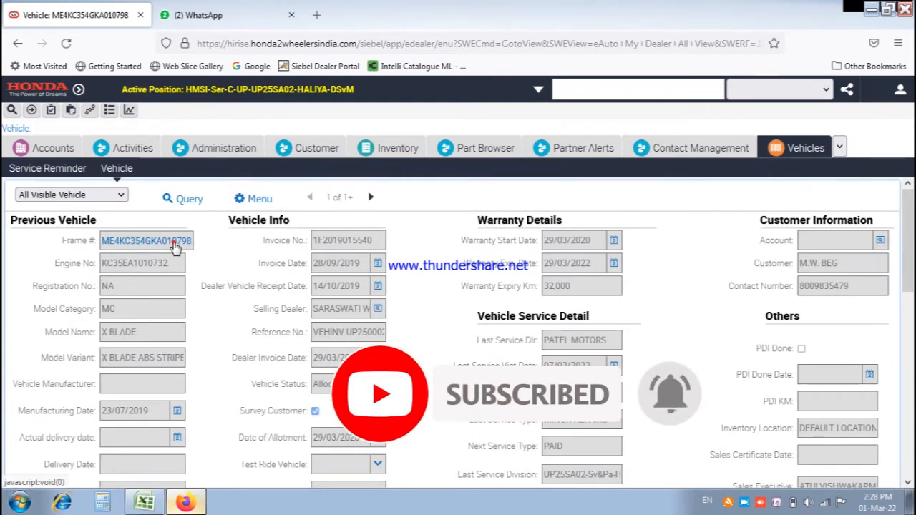
Add a new service request for the vehicle with source Phone and service type PAID.
{"action": "left_click", "coordinate": [174, 243]}
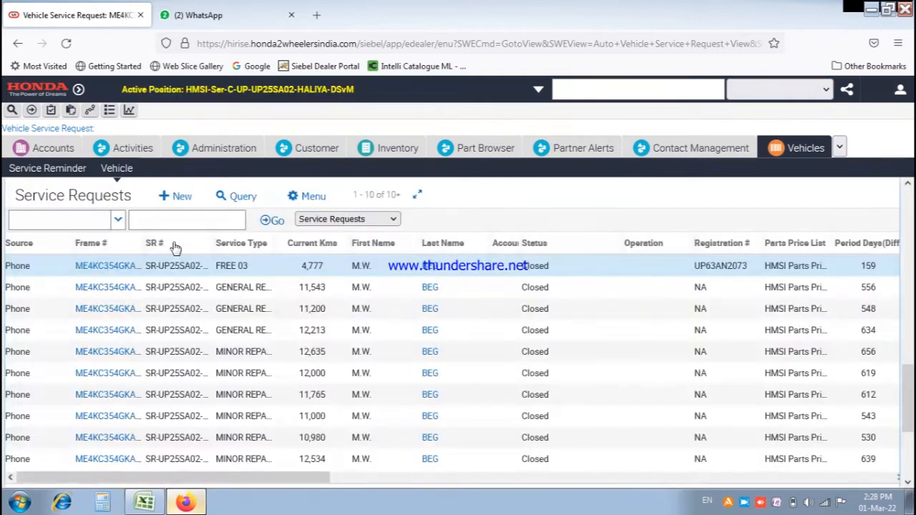
{"action": "left_click", "coordinate": [182, 197]}
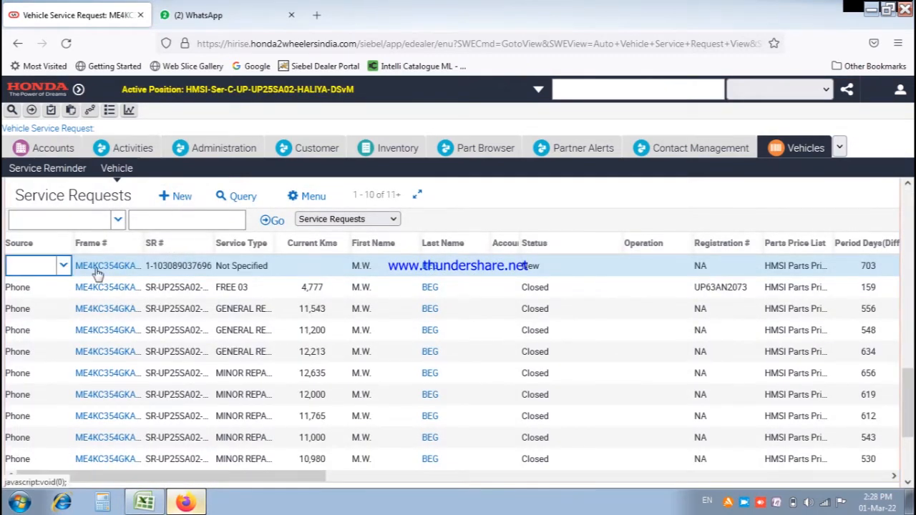
{"action": "type", "text": "p"}
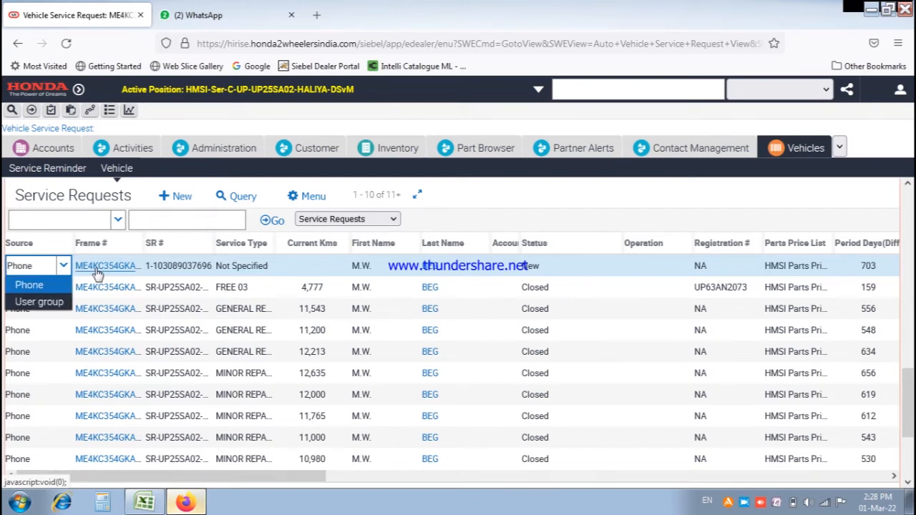
{"action": "key", "text": "Tab"}
{"action": "key", "text": "Tab"}
{"action": "key", "text": "Tab"}
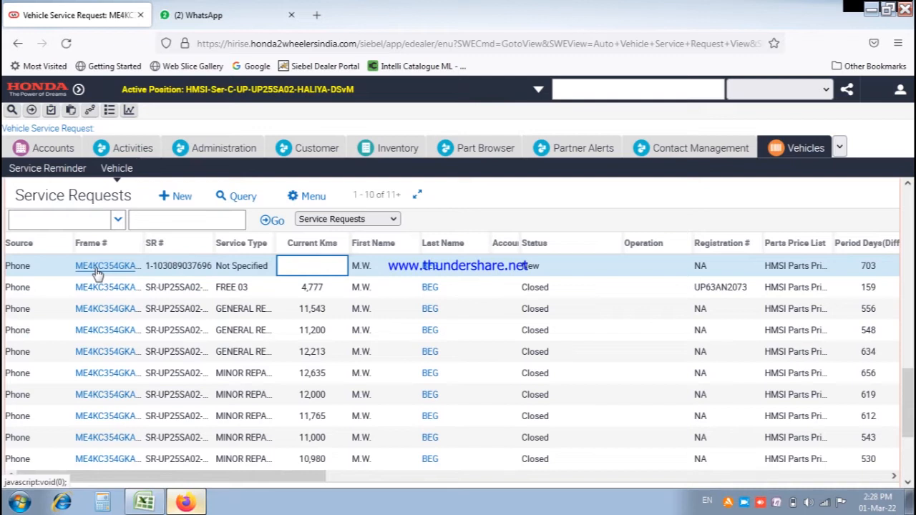
{"action": "key", "text": "shift+Tab"}
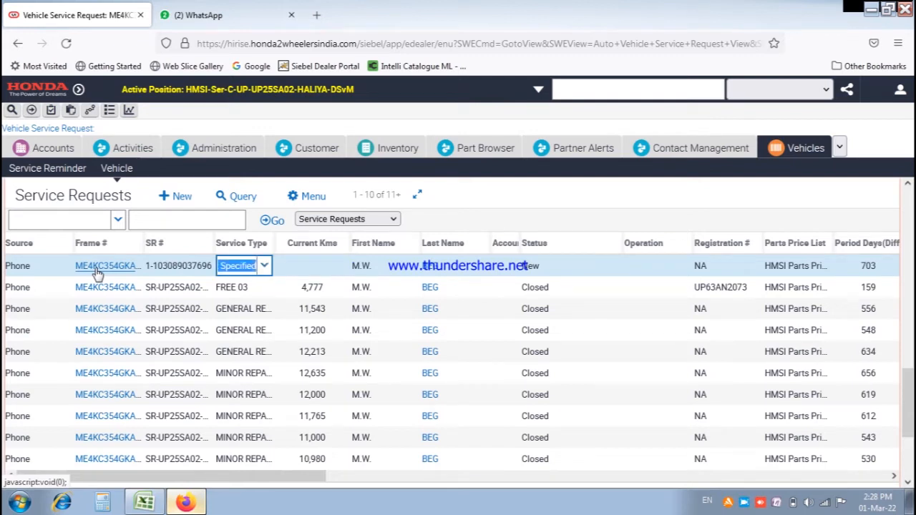
{"action": "type", "text": "p"}
{"action": "key", "text": "Tab"}
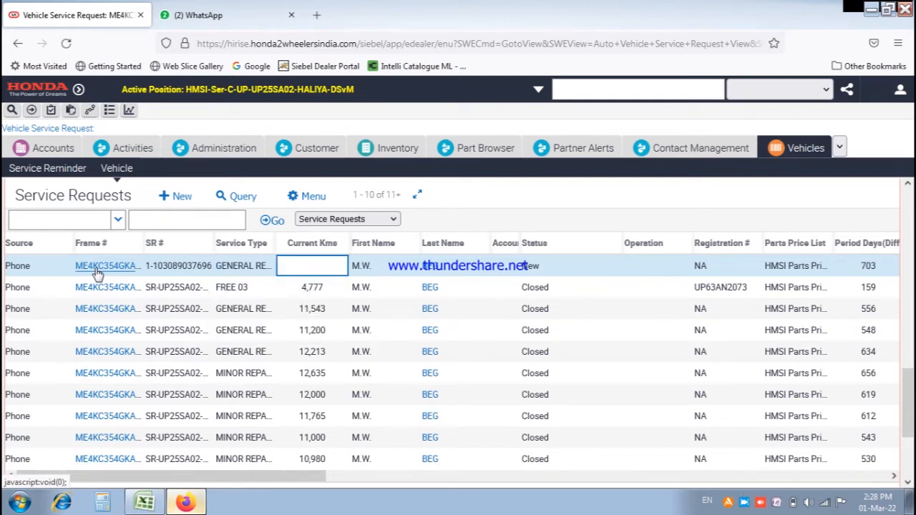
{"action": "key", "text": "shift+Tab"}
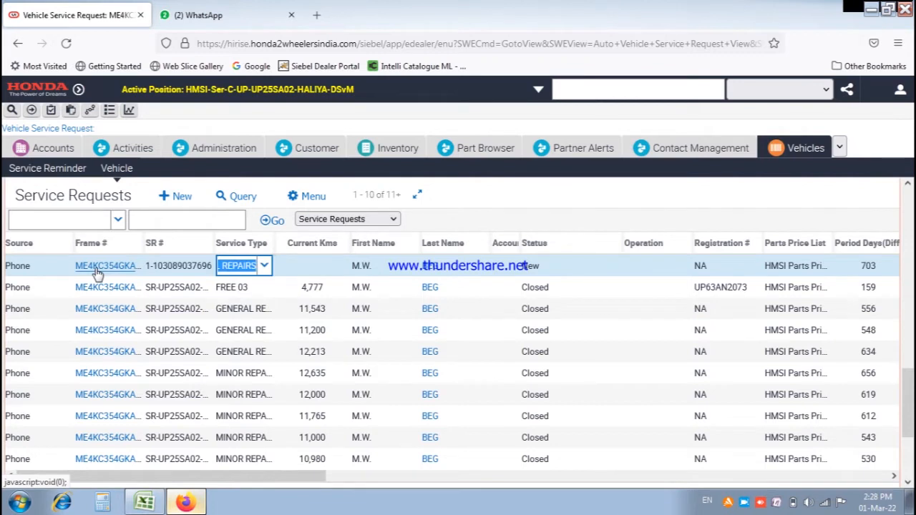
{"action": "type", "text": "PAID"}
{"action": "key", "text": "Tab"}
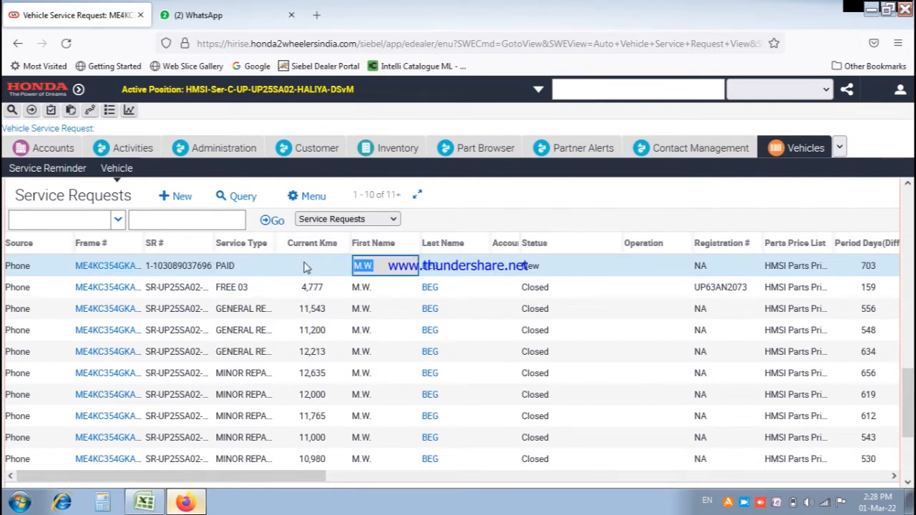
Enter 12,987 current kms and save the service request.
{"action": "left_click", "coordinate": [315, 265]}
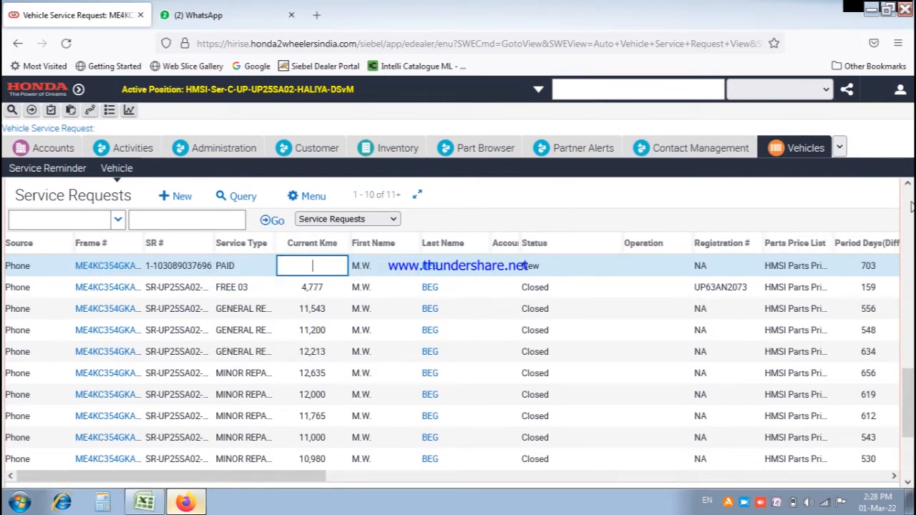
{"action": "left_click_drag", "start_coordinate": [911, 207], "coordinate": [908, 233]}
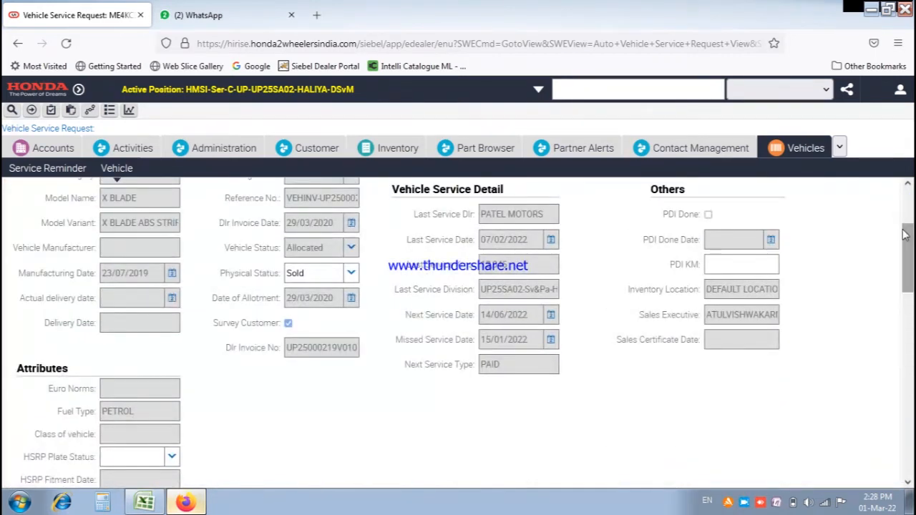
{"action": "left_click_drag", "start_coordinate": [908, 242], "coordinate": [908, 347]}
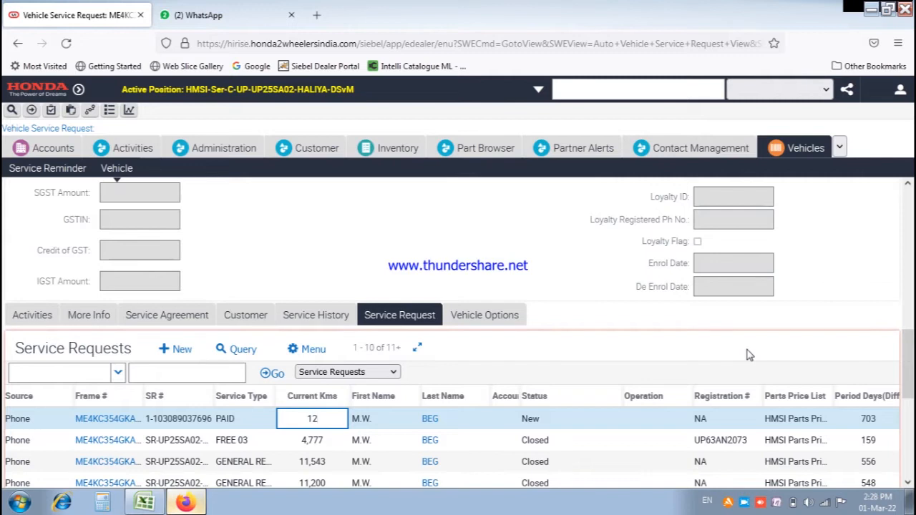
{"action": "left_click", "coordinate": [863, 389]}
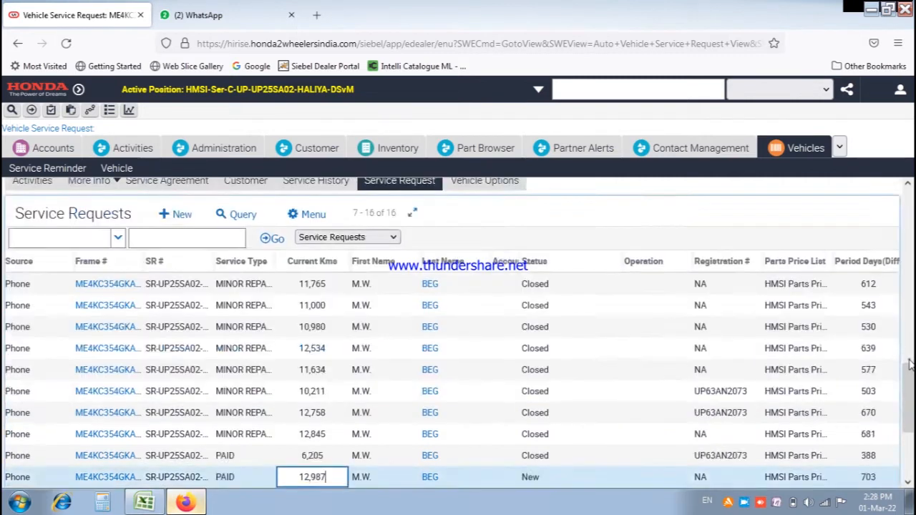
{"action": "left_click", "coordinate": [909, 361]}
{"action": "left_click_drag", "start_coordinate": [909, 344], "coordinate": [906, 503]}
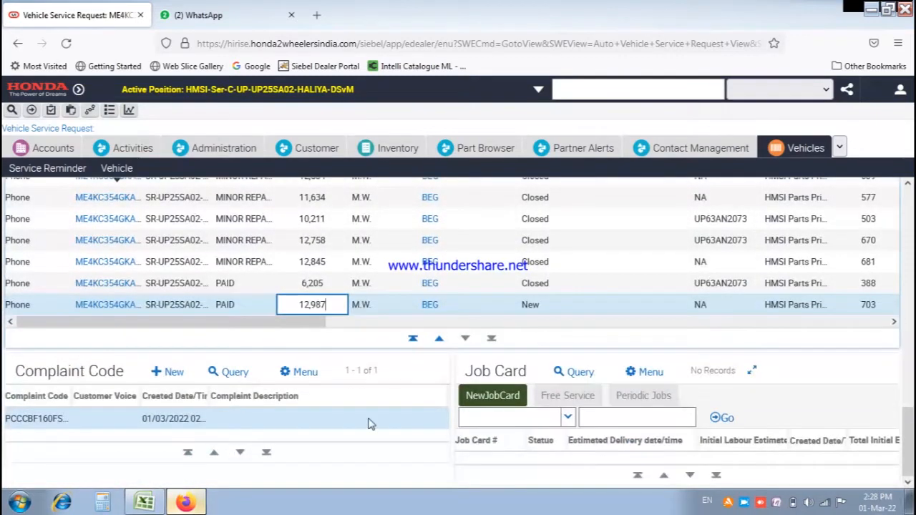
Create a new job card with estimated delivery 01/03/2022 02:29 PM and open it.
{"action": "left_click", "coordinate": [488, 398]}
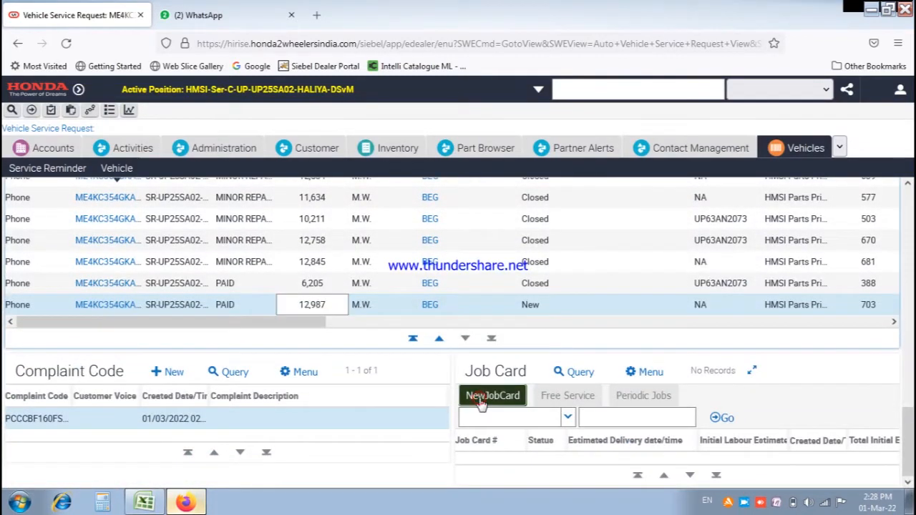
{"action": "left_click", "coordinate": [637, 462]}
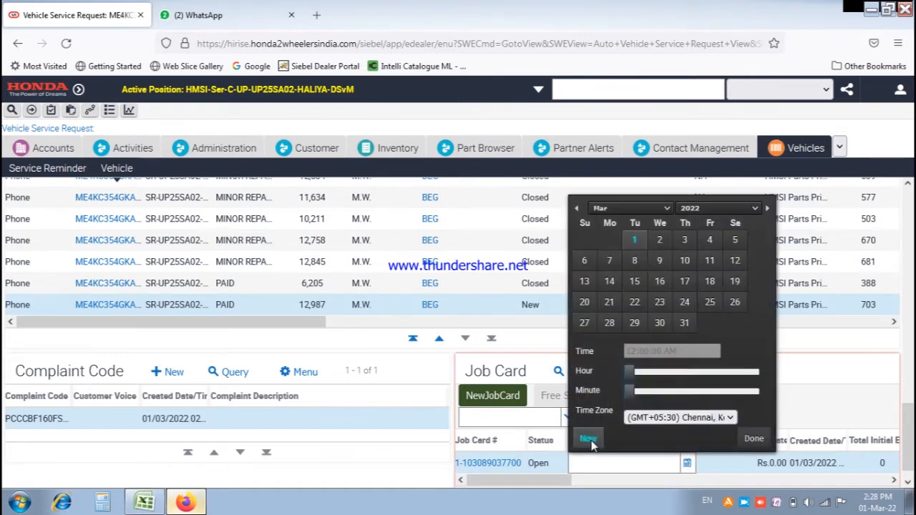
{"action": "left_click", "coordinate": [589, 440]}
{"action": "left_click", "coordinate": [754, 439]}
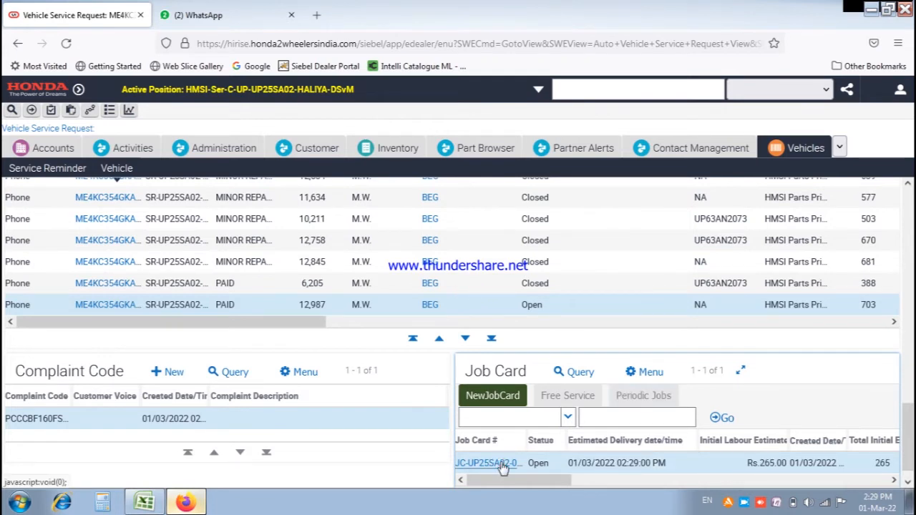
{"action": "left_click", "coordinate": [503, 466]}
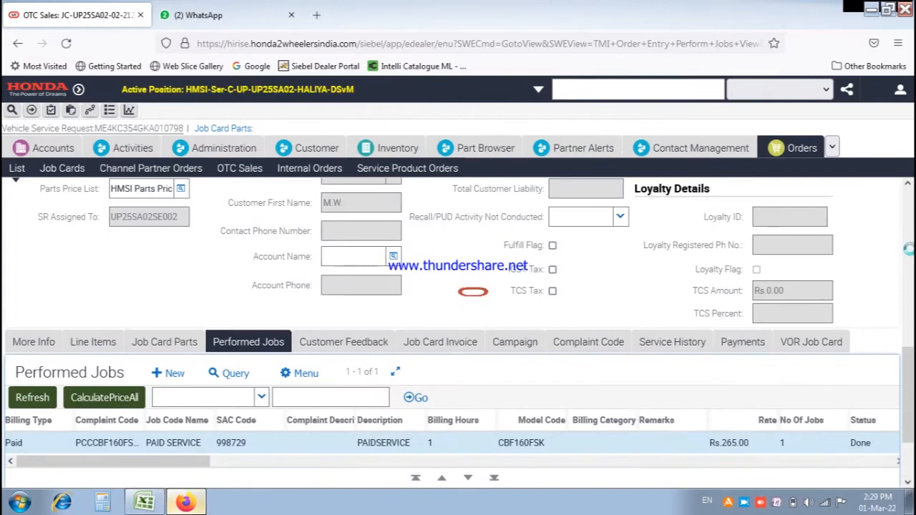
Set the performed job's discount to 65% and recalculate prices.
{"action": "scroll", "coordinate": [908, 248], "scroll_direction": "up", "scroll_amount": 5}
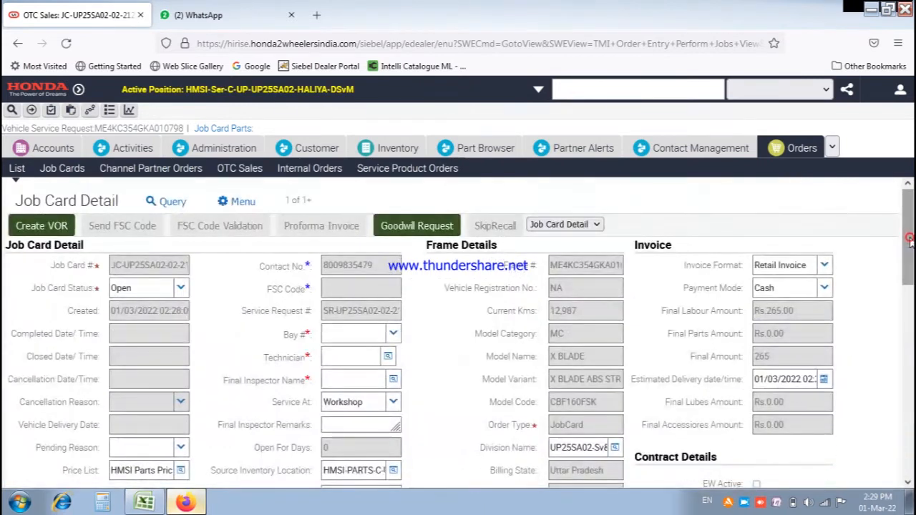
{"action": "left_click_drag", "start_coordinate": [907, 251], "coordinate": [909, 427]}
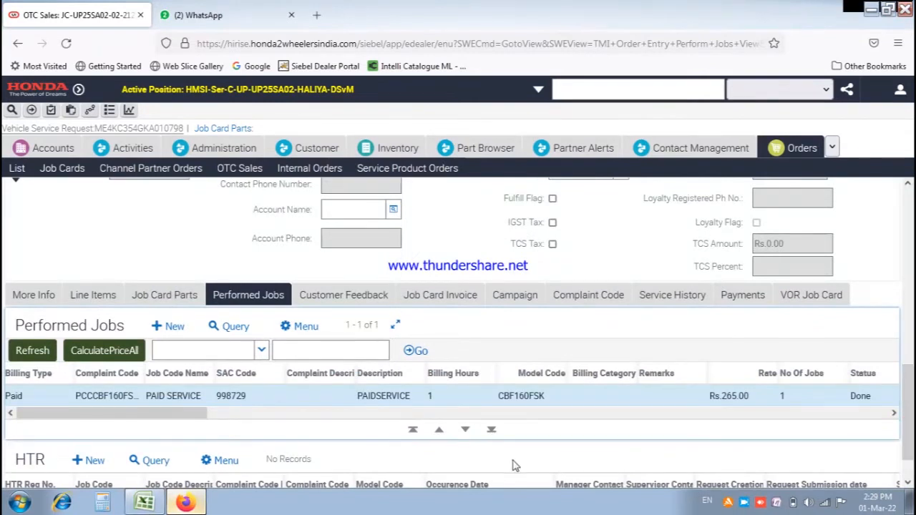
{"action": "left_click_drag", "start_coordinate": [186, 415], "coordinate": [479, 417]}
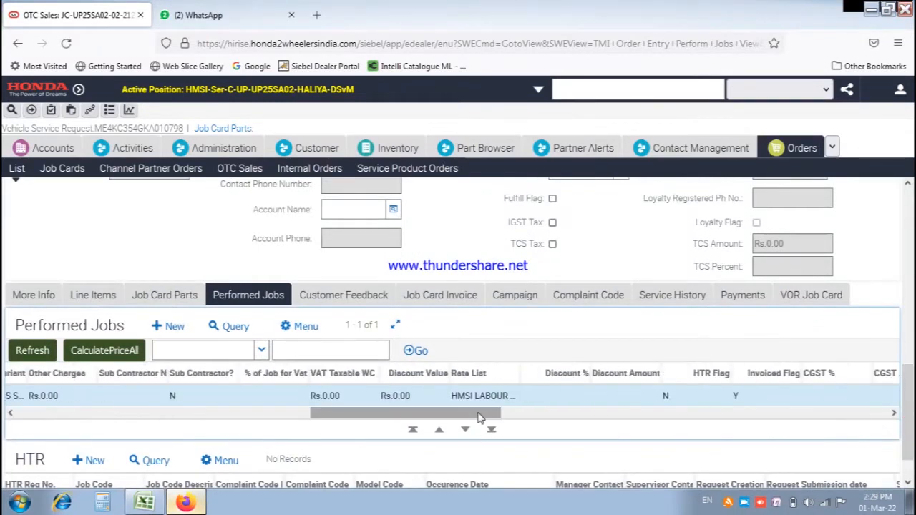
{"action": "left_click", "coordinate": [572, 398]}
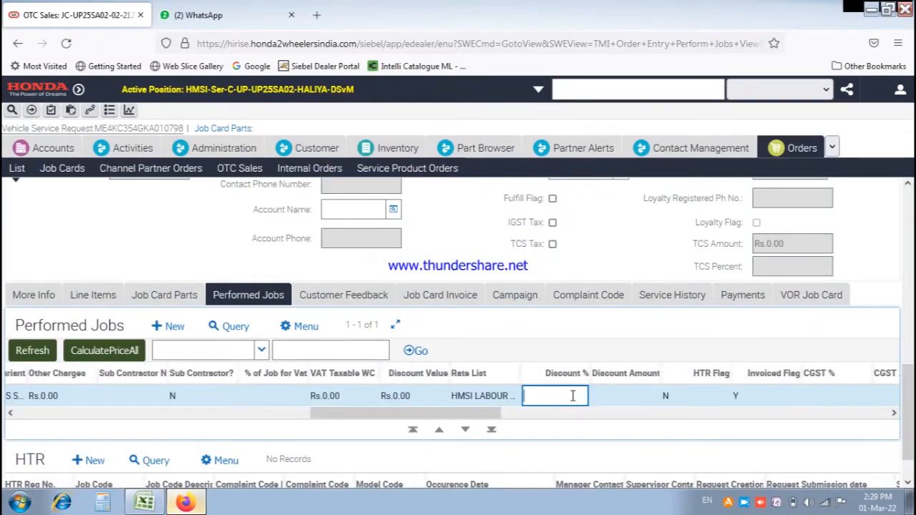
{"action": "type", "text": "65"}
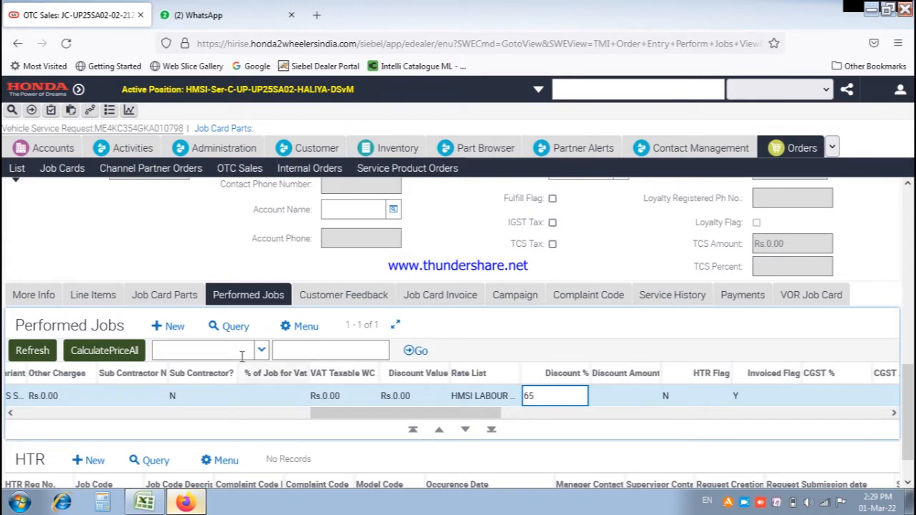
{"action": "left_click", "coordinate": [122, 354]}
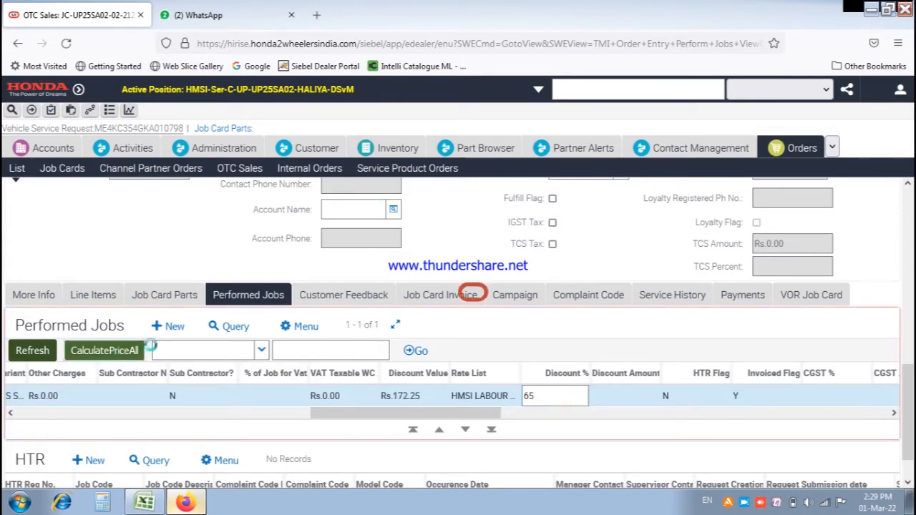
Change the discount to 75% and recalculate, giving a Rs.198.75 discount value.
{"action": "scroll", "coordinate": [908, 221], "scroll_direction": "up", "scroll_amount": 10}
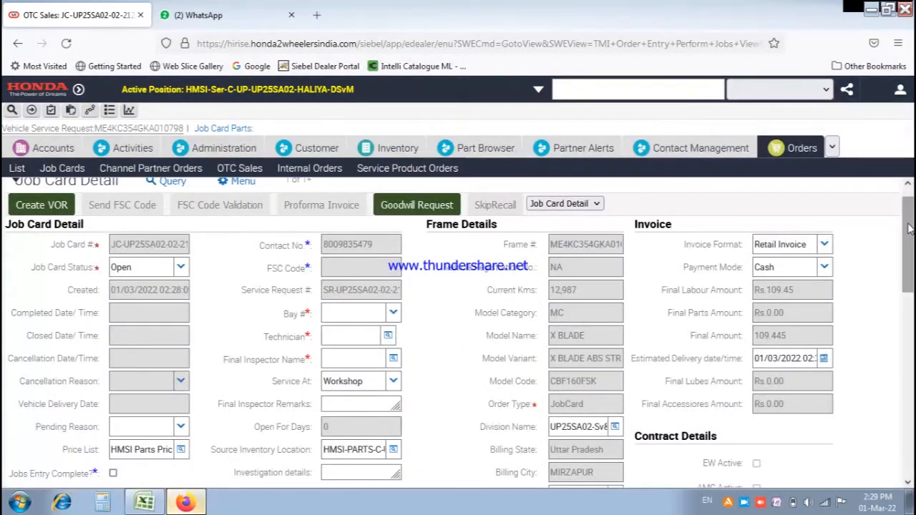
{"action": "left_click_drag", "start_coordinate": [907, 228], "coordinate": [907, 398]}
{"action": "left_click", "coordinate": [537, 392]}
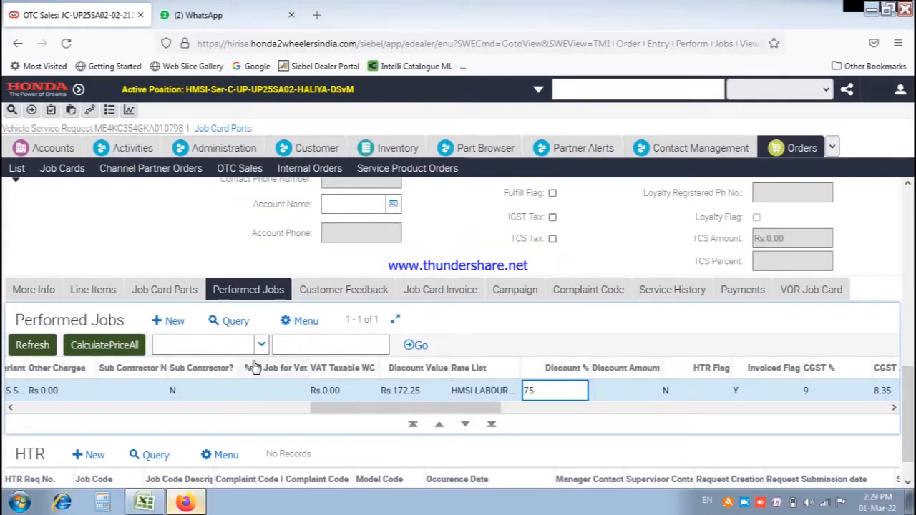
{"action": "left_click", "coordinate": [132, 345]}
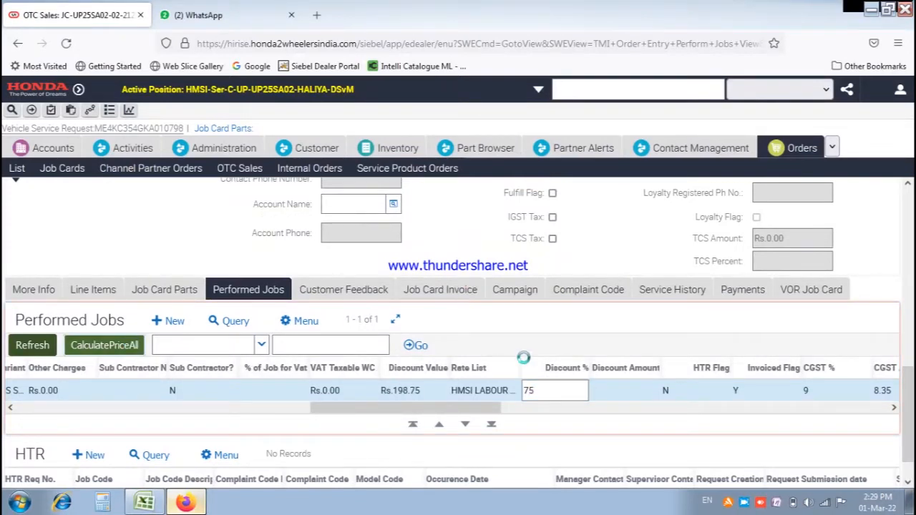
{"action": "left_click", "coordinate": [908, 217]}
{"action": "left_click_drag", "start_coordinate": [908, 220], "coordinate": [909, 385]}
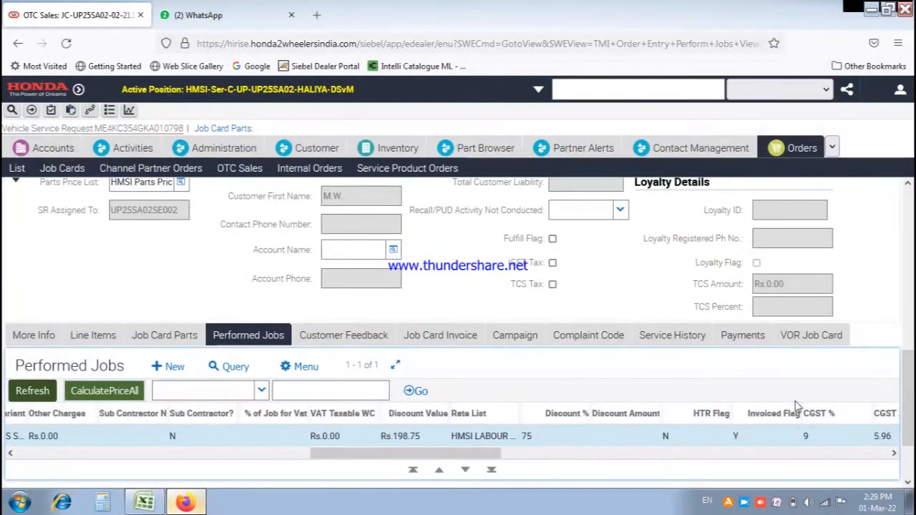
Raise the labour job's discount to 85% and recalculate prices.
{"action": "left_click", "coordinate": [548, 438]}
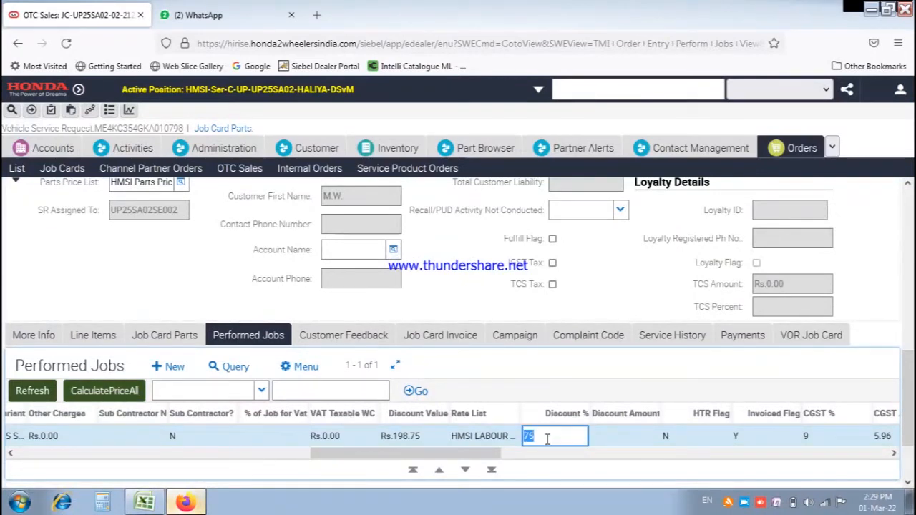
{"action": "type", "text": "85"}
{"action": "left_click", "coordinate": [123, 391]}
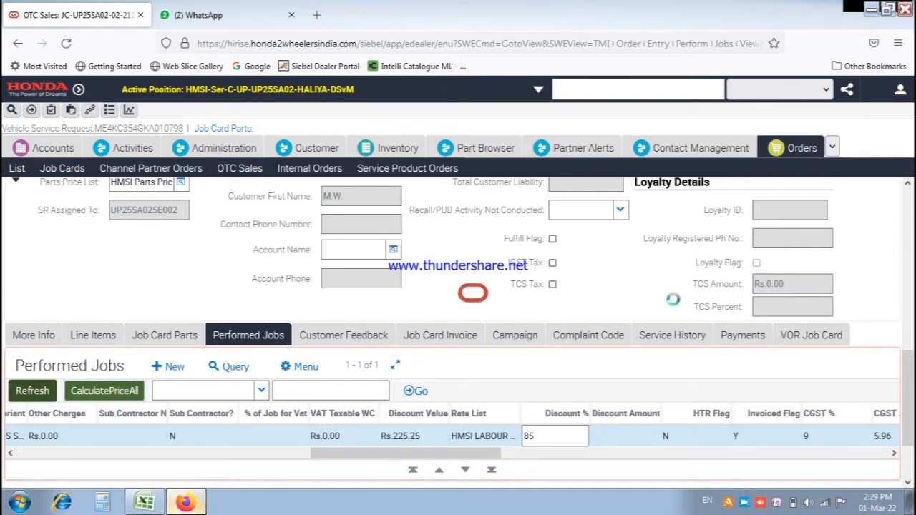
{"action": "left_click", "coordinate": [909, 211]}
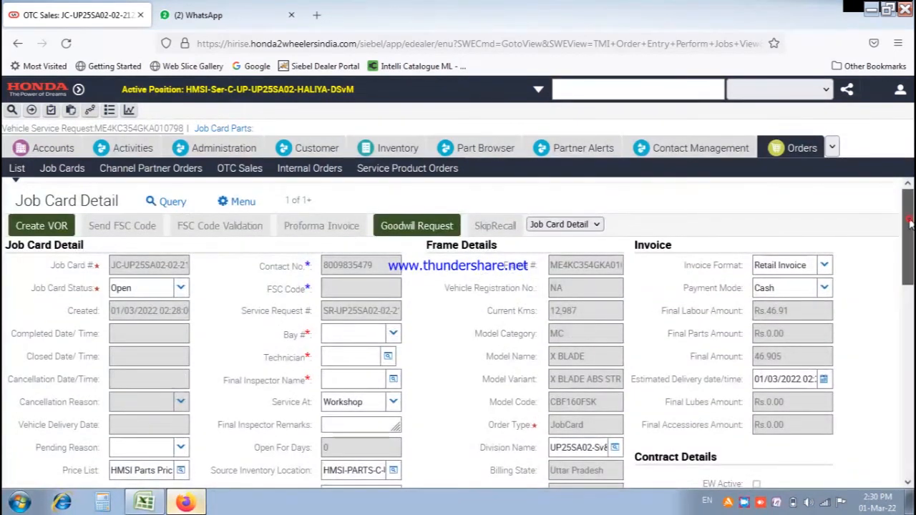
{"action": "scroll", "coordinate": [909, 222], "scroll_direction": "down", "scroll_amount": 10}
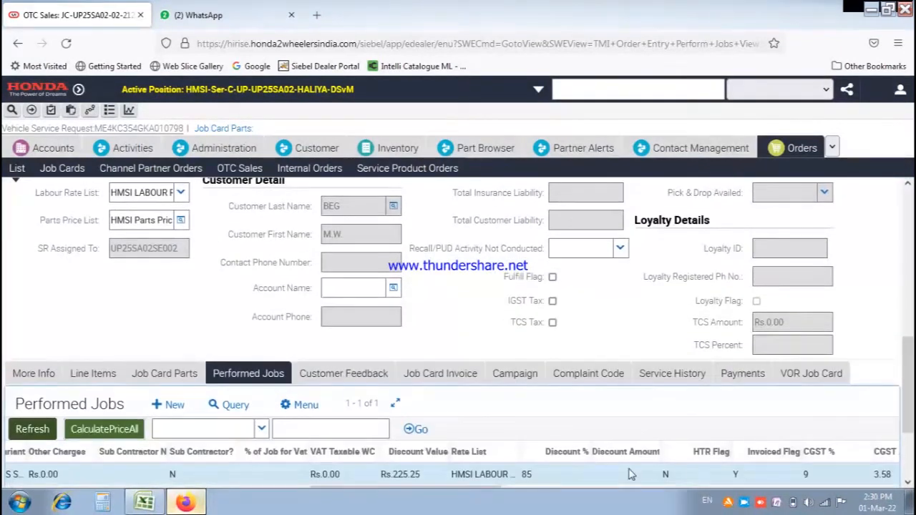
Recalculate at 82%, then settle on 84% for a Rs.222.60 discount value.
{"action": "left_click", "coordinate": [549, 478]}
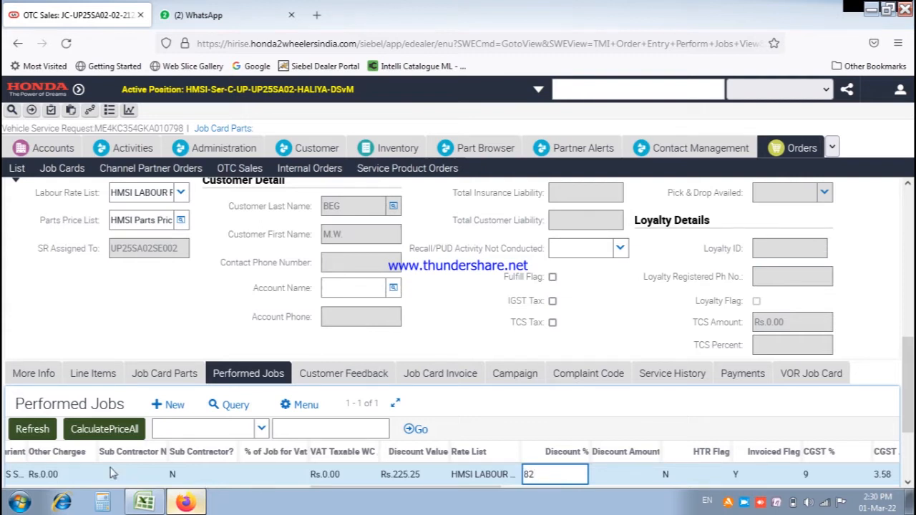
{"action": "left_click", "coordinate": [98, 433]}
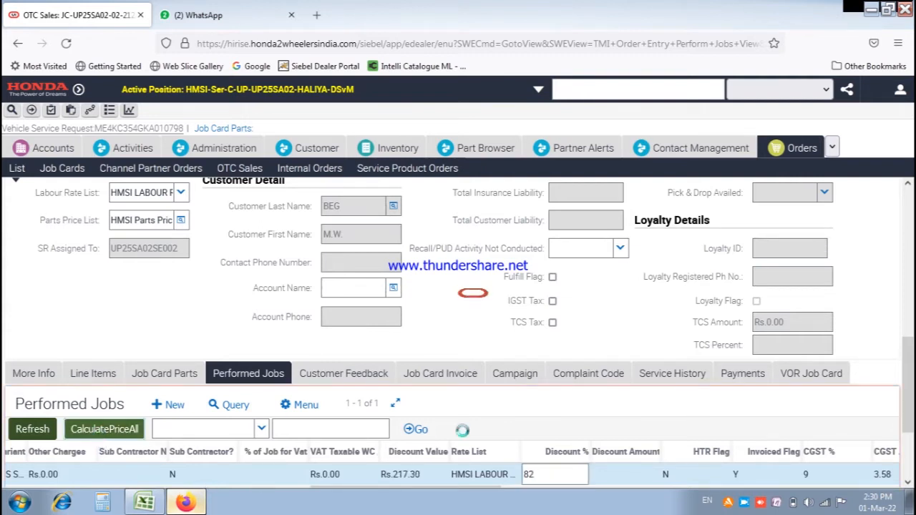
{"action": "left_click", "coordinate": [909, 214]}
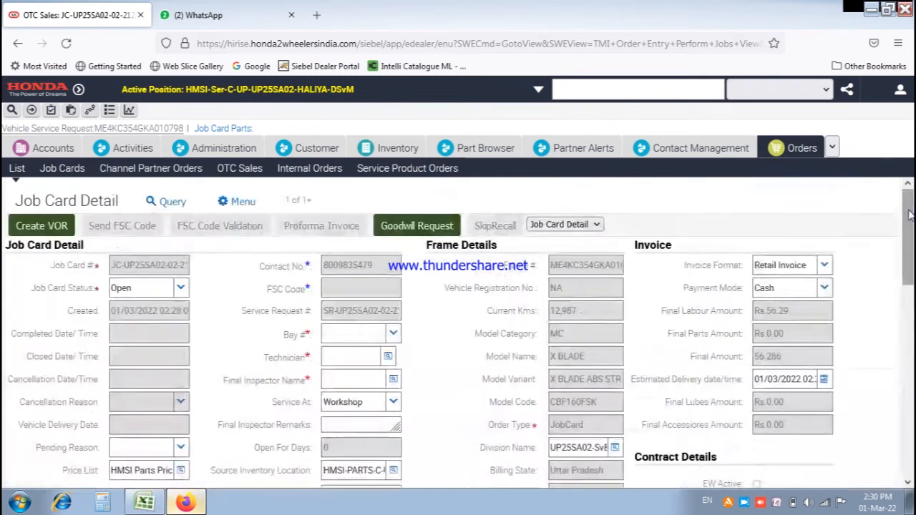
{"action": "left_click_drag", "start_coordinate": [910, 219], "coordinate": [910, 392]}
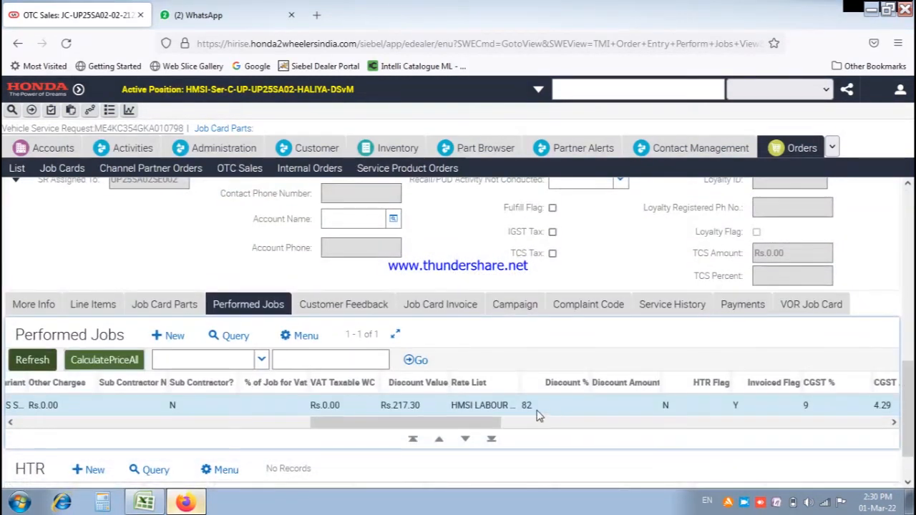
{"action": "left_click", "coordinate": [537, 406]}
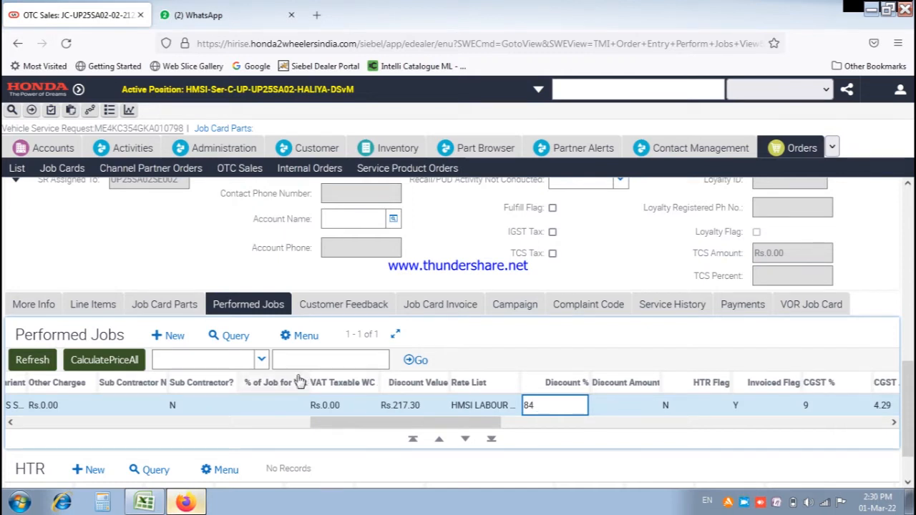
{"action": "left_click", "coordinate": [138, 367]}
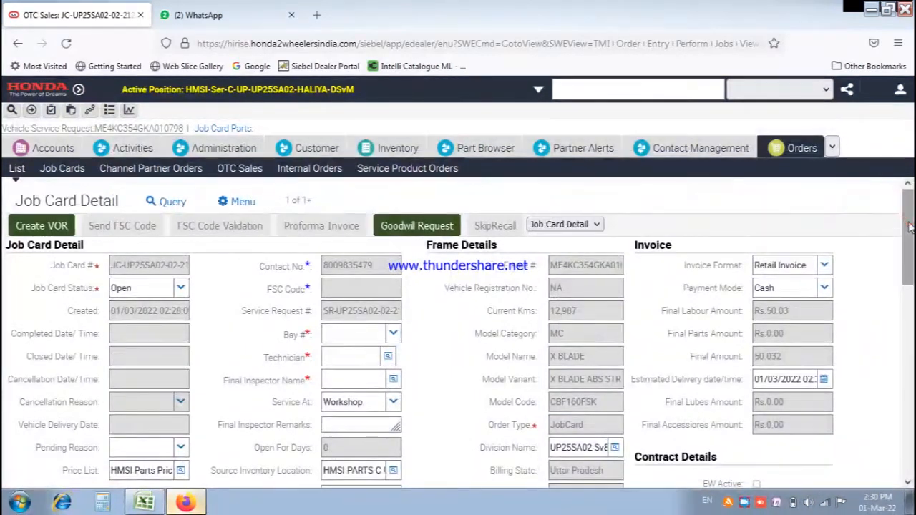
{"action": "left_click_drag", "start_coordinate": [909, 226], "coordinate": [908, 398]}
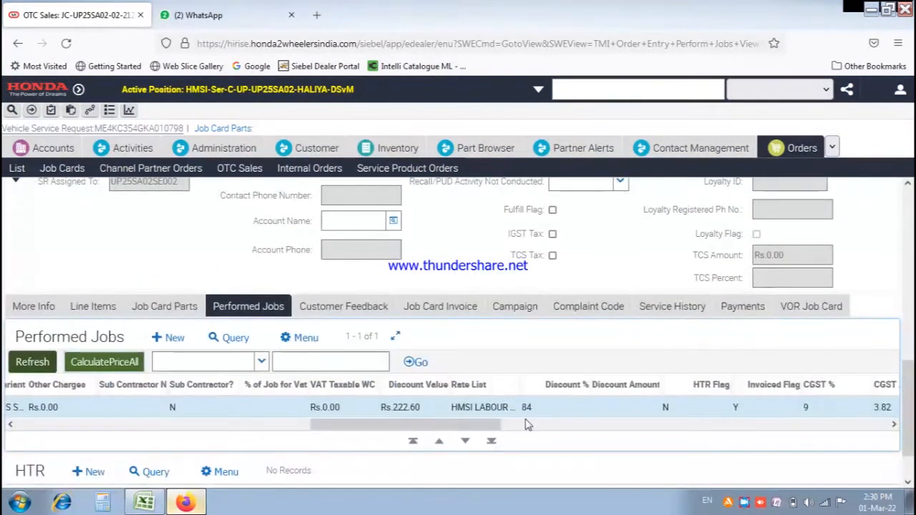
{"action": "left_click", "coordinate": [163, 306]}
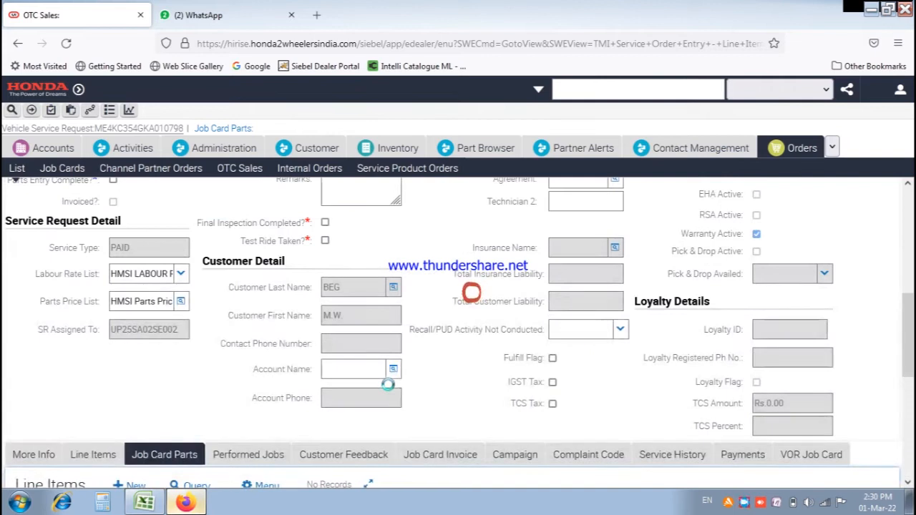
Add part 00967-KRP-901 to the job card parts and fetch its price.
{"action": "scroll", "coordinate": [483, 366], "scroll_direction": "down", "scroll_amount": 4}
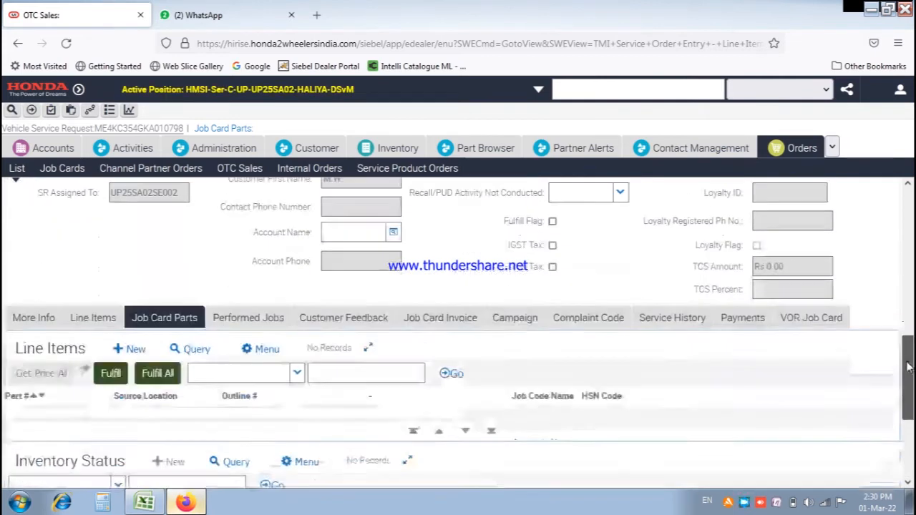
{"action": "left_click", "coordinate": [136, 339]}
{"action": "type", "text": "00967-KRP-901"}
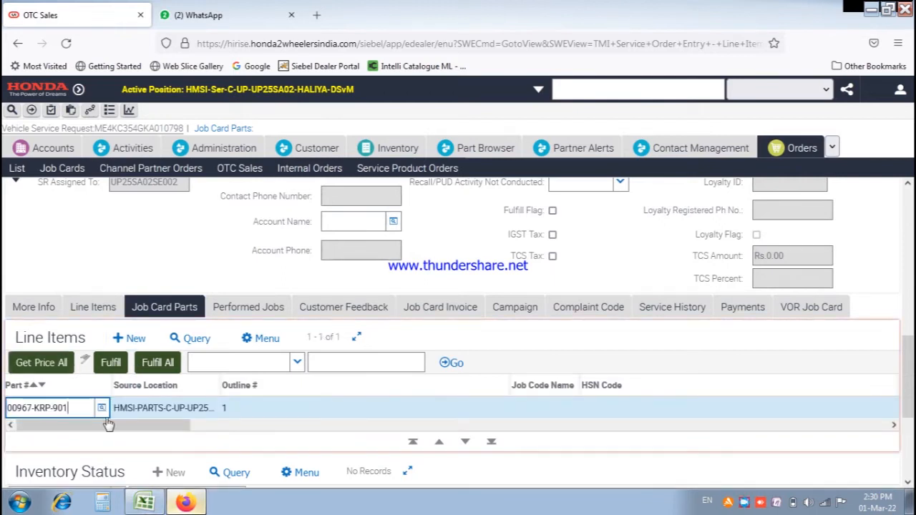
{"action": "key", "text": "Tab"}
{"action": "left_click", "coordinate": [41, 363]}
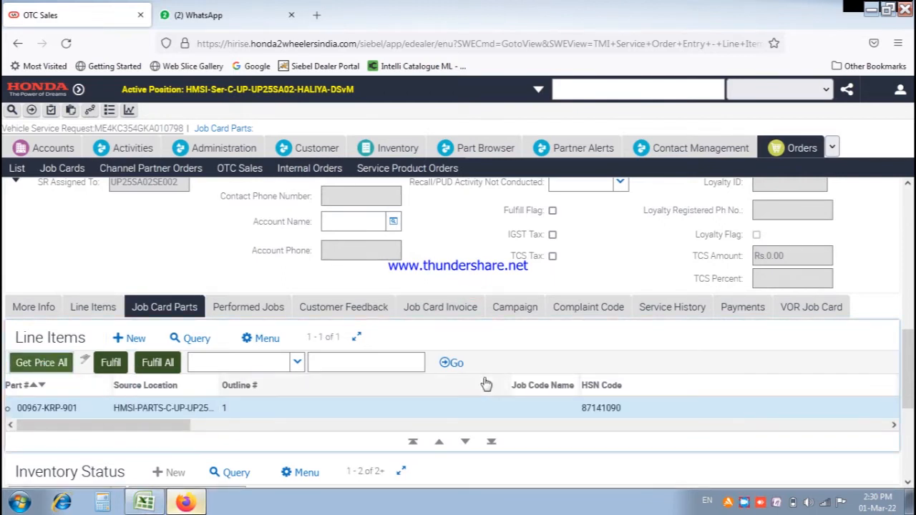
{"action": "left_click_drag", "start_coordinate": [907, 350], "coordinate": [912, 428]}
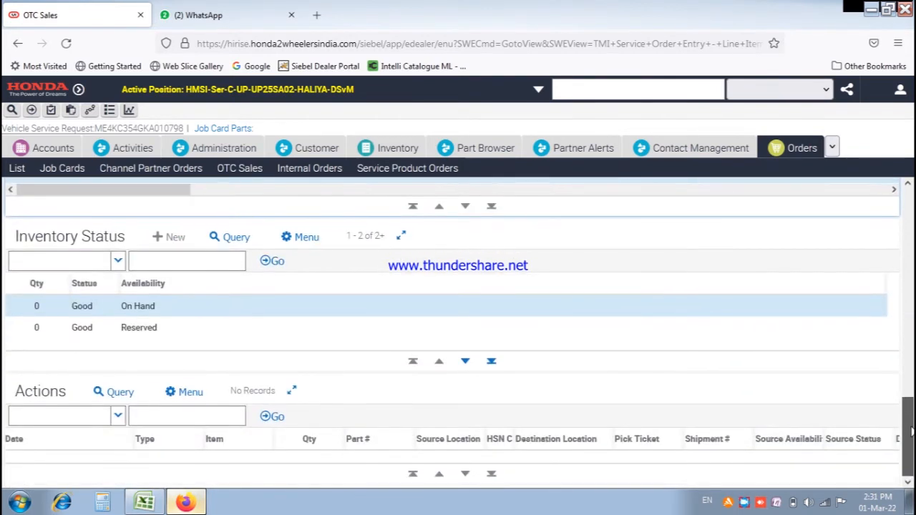
{"action": "left_click_drag", "start_coordinate": [912, 427], "coordinate": [906, 382]}
Run Fulfill All for the part line, which shows 0 stock on hand.
{"action": "left_click", "coordinate": [159, 303]}
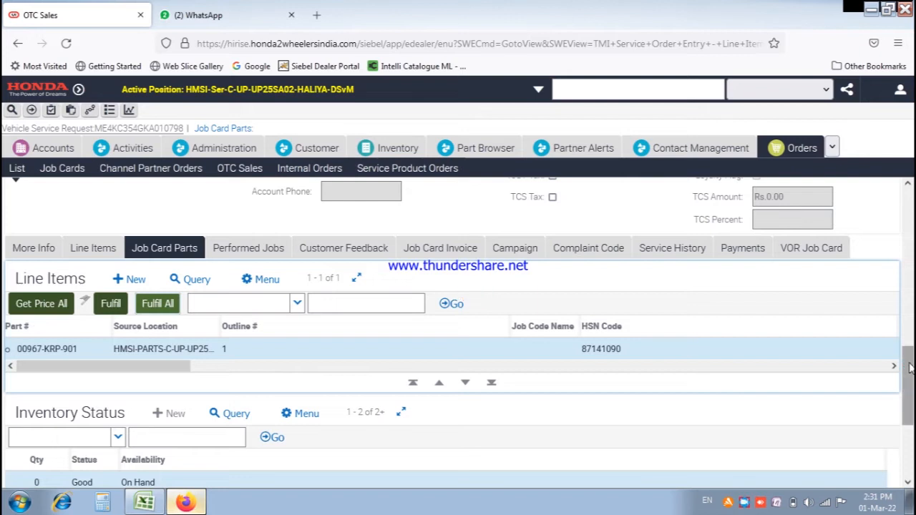
{"action": "left_click_drag", "start_coordinate": [909, 365], "coordinate": [908, 432]}
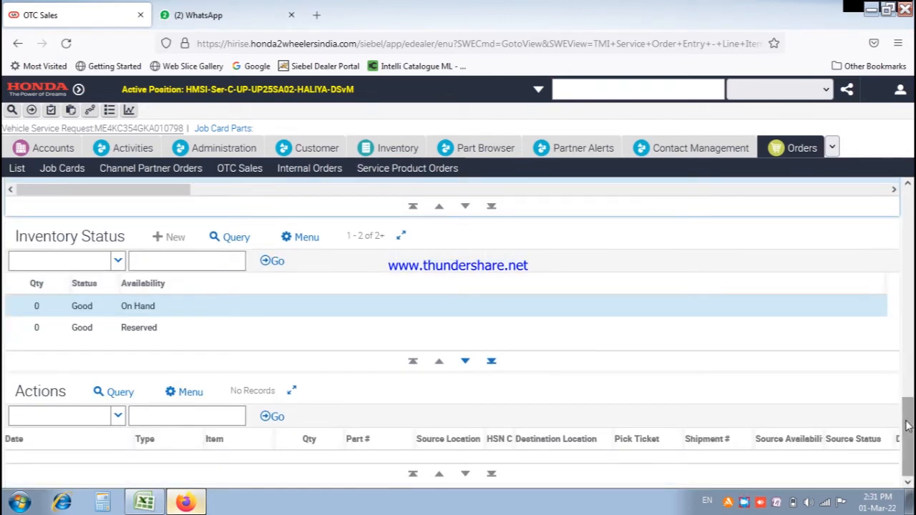
{"action": "left_click_drag", "start_coordinate": [908, 426], "coordinate": [905, 381]}
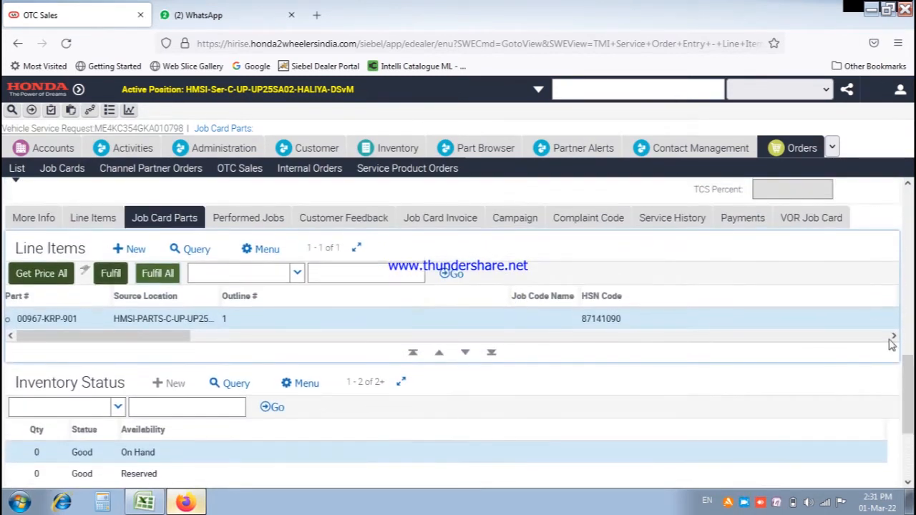
{"action": "left_click", "coordinate": [900, 91]}
Sign in again as the parts user and open Inventory Transactions: Inward from the site map.
{"action": "left_click", "coordinate": [876, 201]}
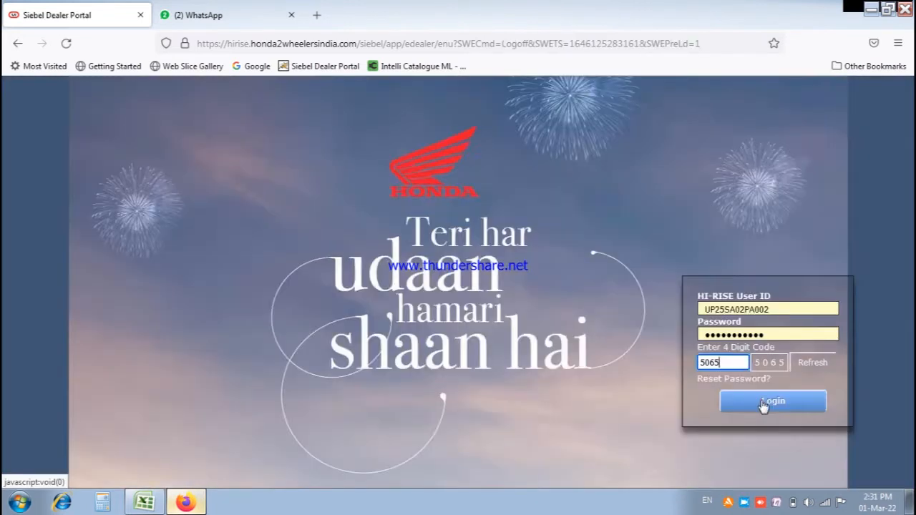
{"action": "left_click", "coordinate": [769, 401]}
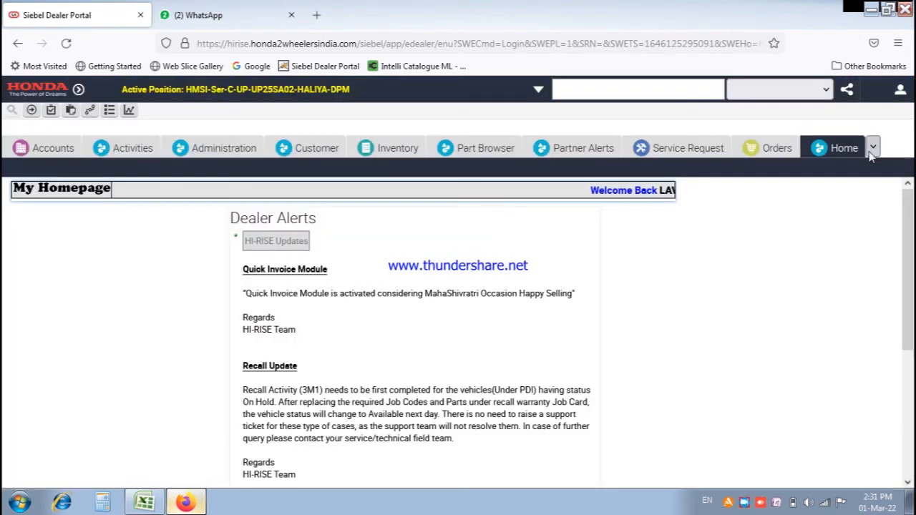
{"action": "left_click", "coordinate": [757, 237]}
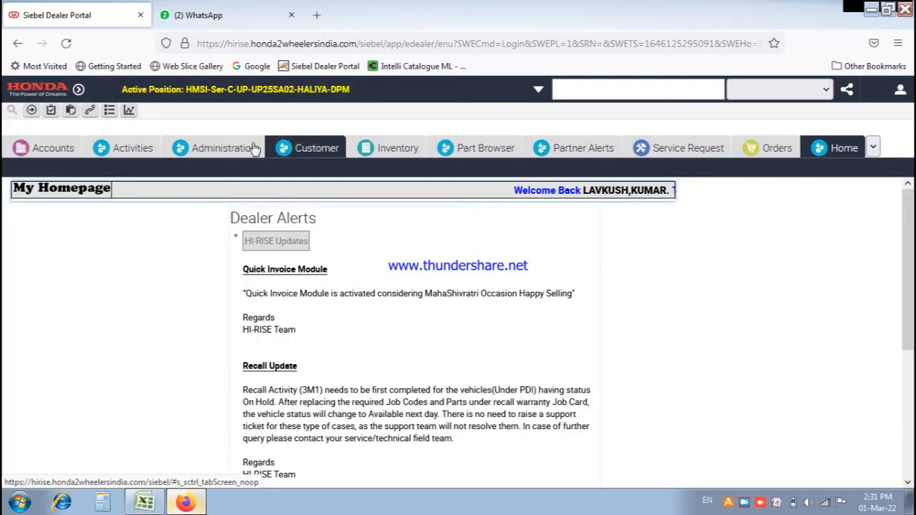
{"action": "left_click", "coordinate": [91, 110]}
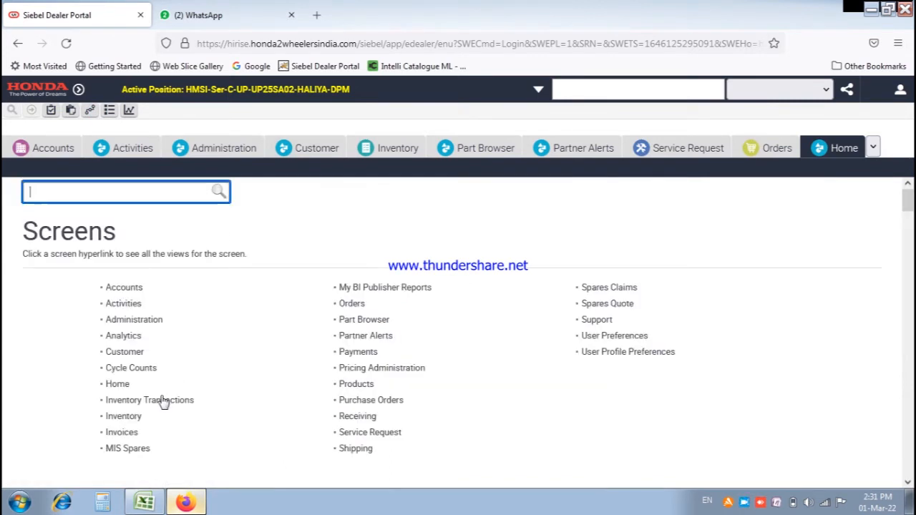
{"action": "left_click", "coordinate": [166, 403]}
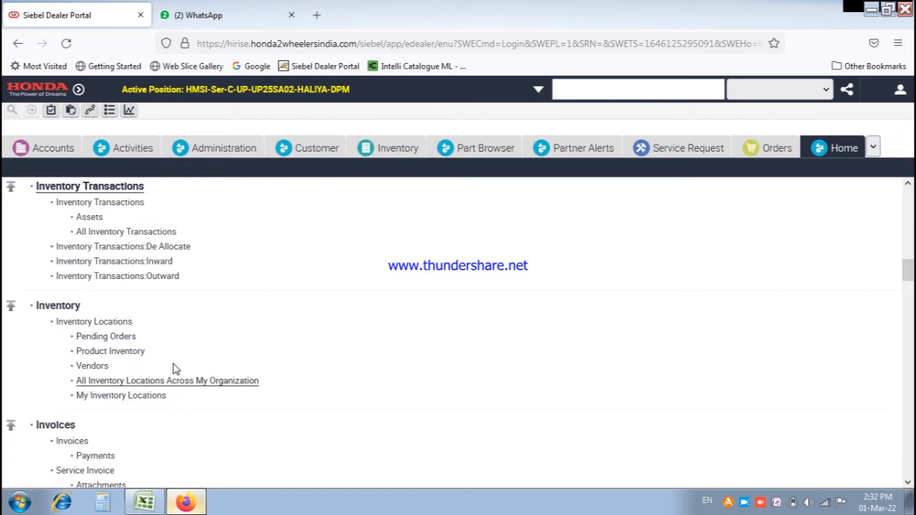
{"action": "left_click", "coordinate": [144, 262]}
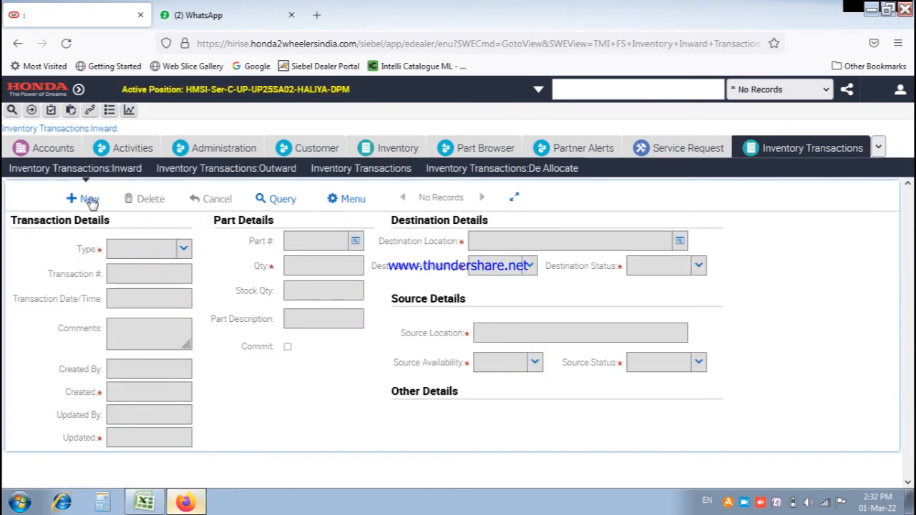
Inward 3 units of 00967-KRP-901 as an Adjustment into location HMSI-PARTS-C-UP-UP25SA02-HALIYA-PATHO.
{"action": "left_click", "coordinate": [87, 199]}
{"action": "type", "text": "00967-KRP-901"}
{"action": "left_click", "coordinate": [297, 266]}
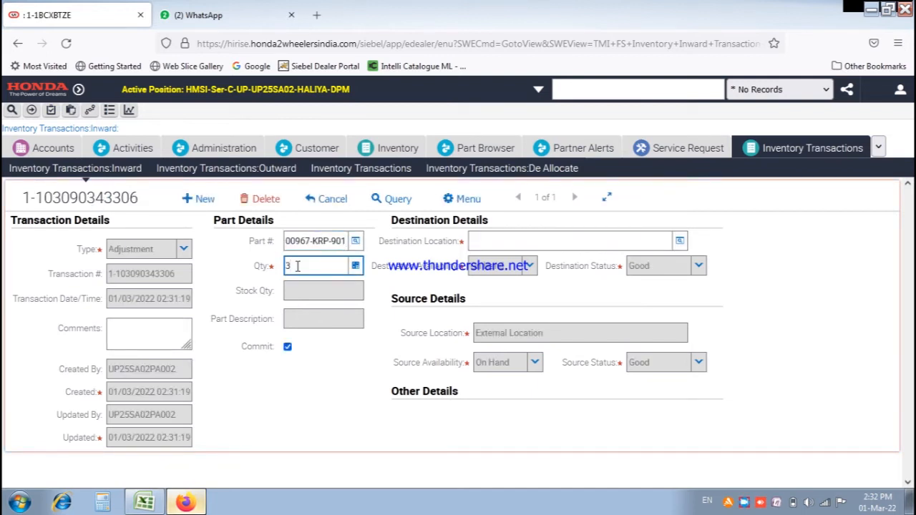
{"action": "left_click", "coordinate": [680, 242]}
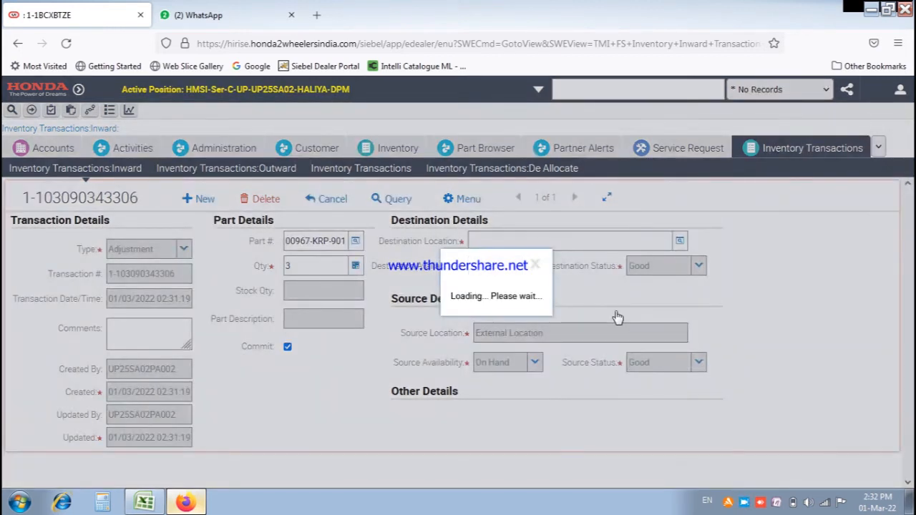
{"action": "left_click", "coordinate": [591, 348]}
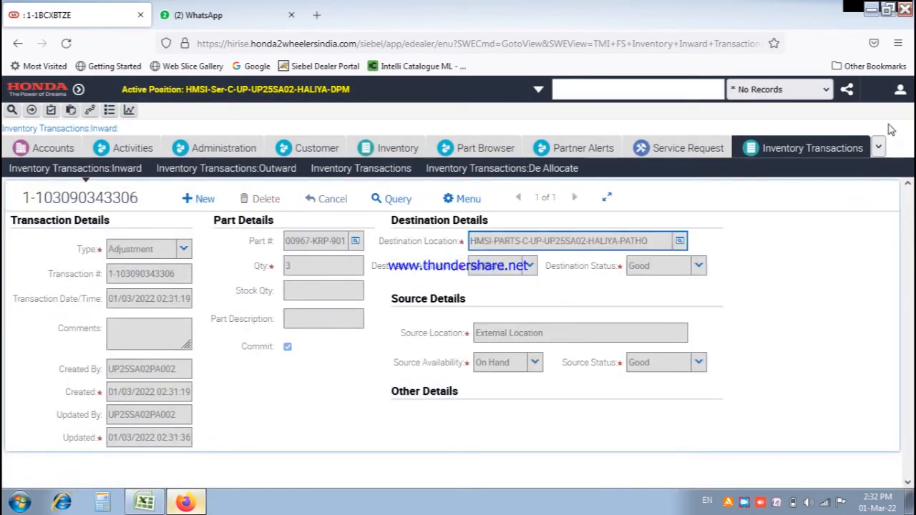
{"action": "left_click", "coordinate": [900, 91]}
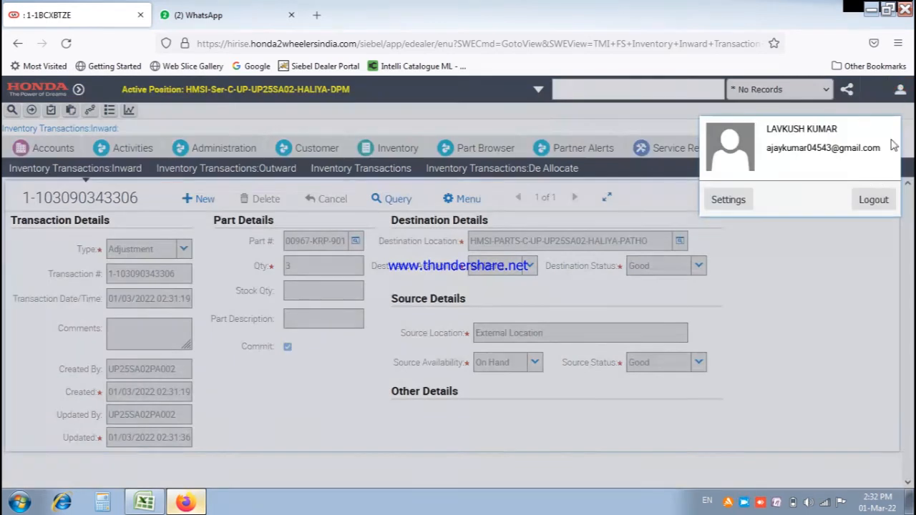
Log back in as the service user and open the open PAID job card from Job Cards.
{"action": "left_click", "coordinate": [874, 201]}
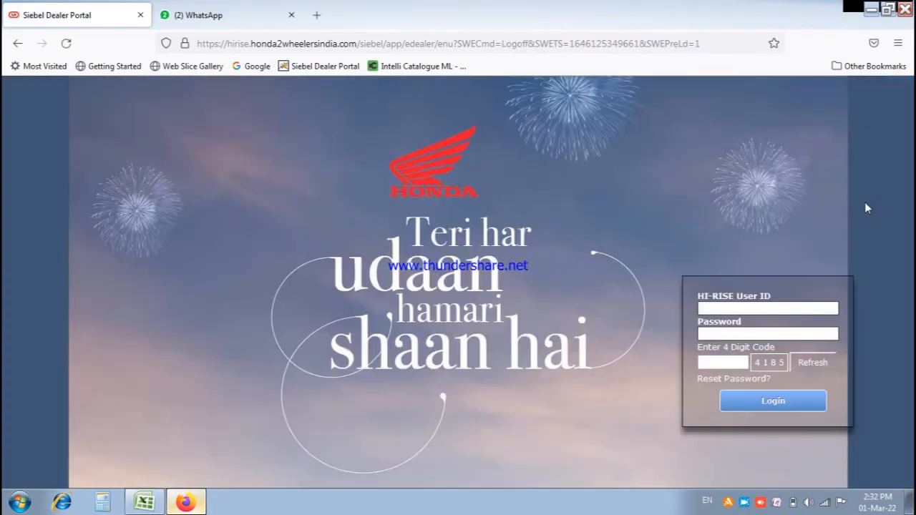
{"action": "left_click", "coordinate": [713, 358]}
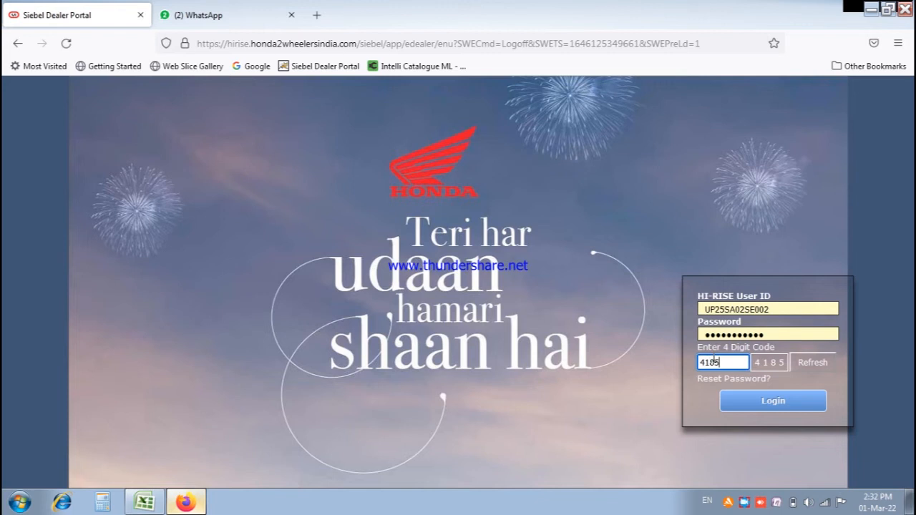
{"action": "left_click", "coordinate": [743, 392]}
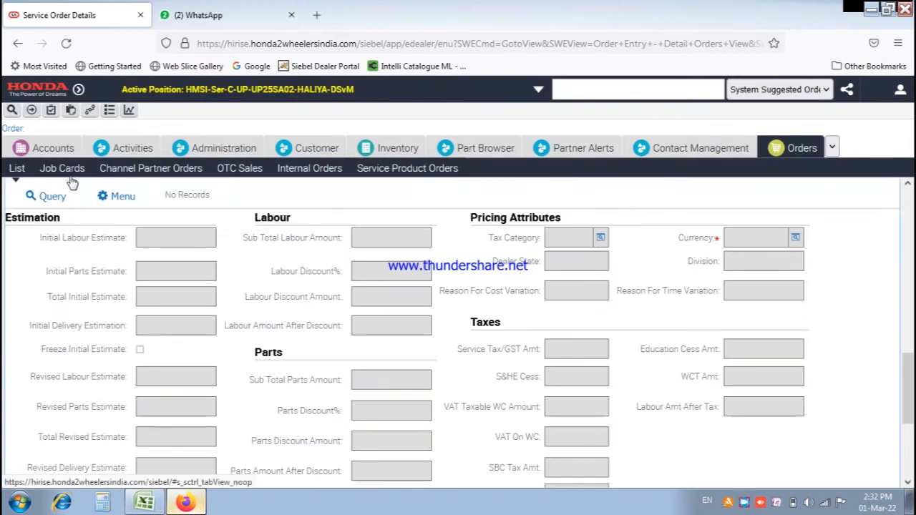
{"action": "left_click", "coordinate": [68, 177]}
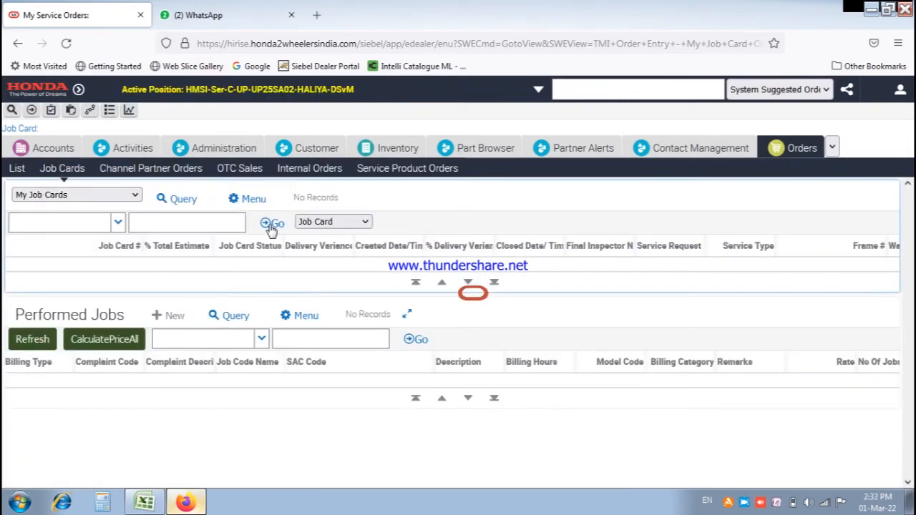
{"action": "left_click", "coordinate": [271, 225]}
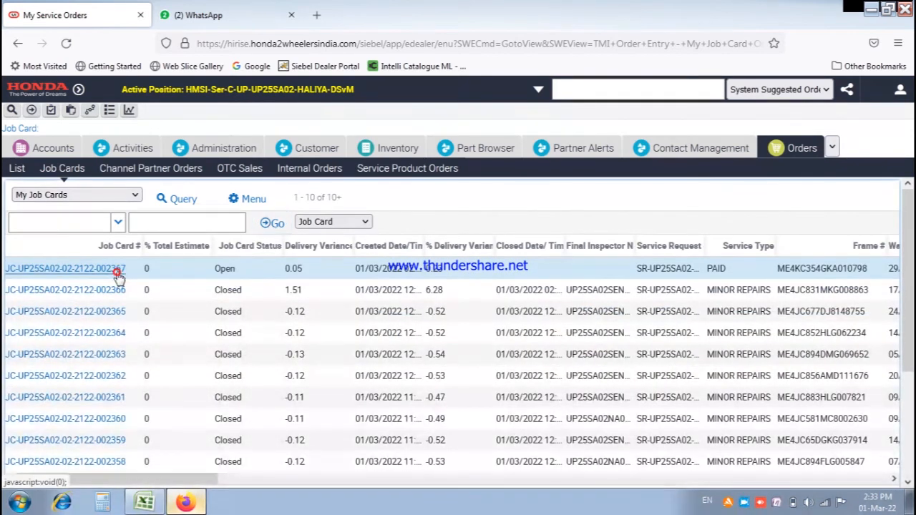
{"action": "left_click", "coordinate": [116, 268]}
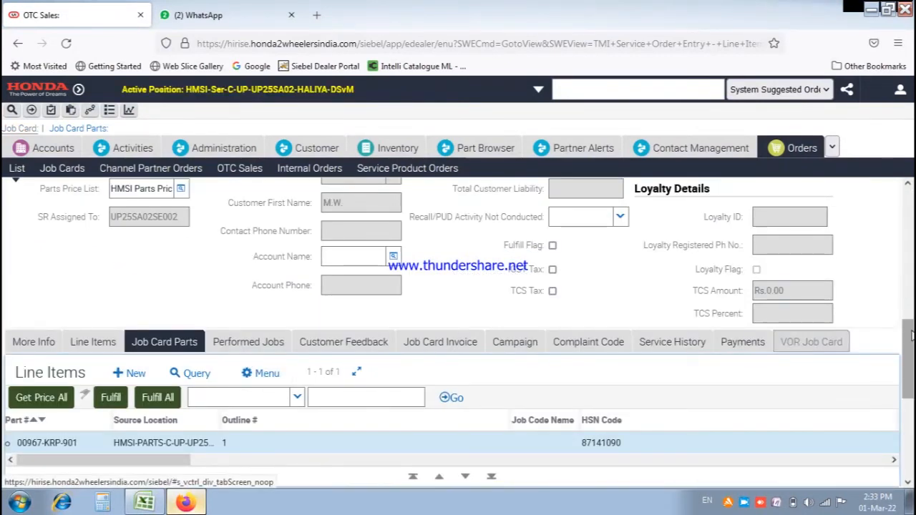
Allocate 1 unit of 00967-KRP-901 via Fulfil All and open pick ticket 1-1BCXLUKG.
{"action": "scroll", "coordinate": [908, 373], "scroll_direction": "down", "scroll_amount": 4}
{"action": "left_click_drag", "start_coordinate": [909, 372], "coordinate": [907, 368]}
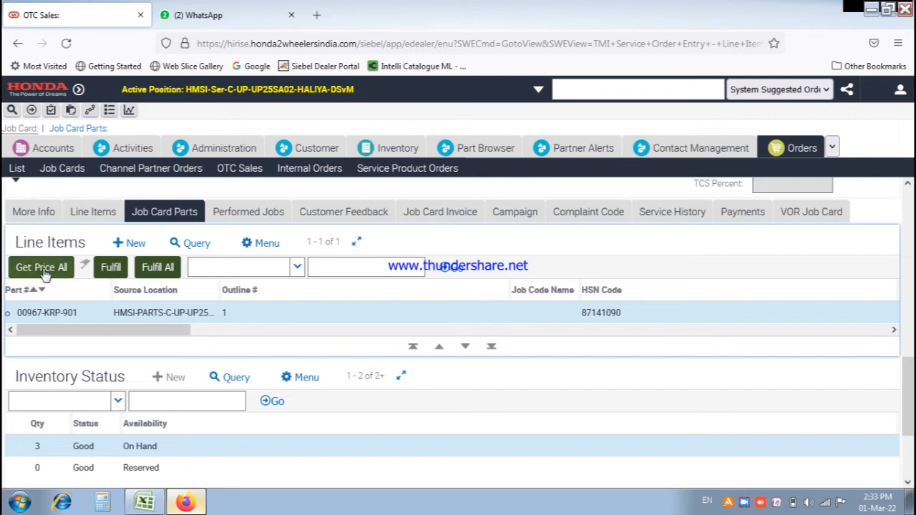
{"action": "left_click", "coordinate": [159, 267]}
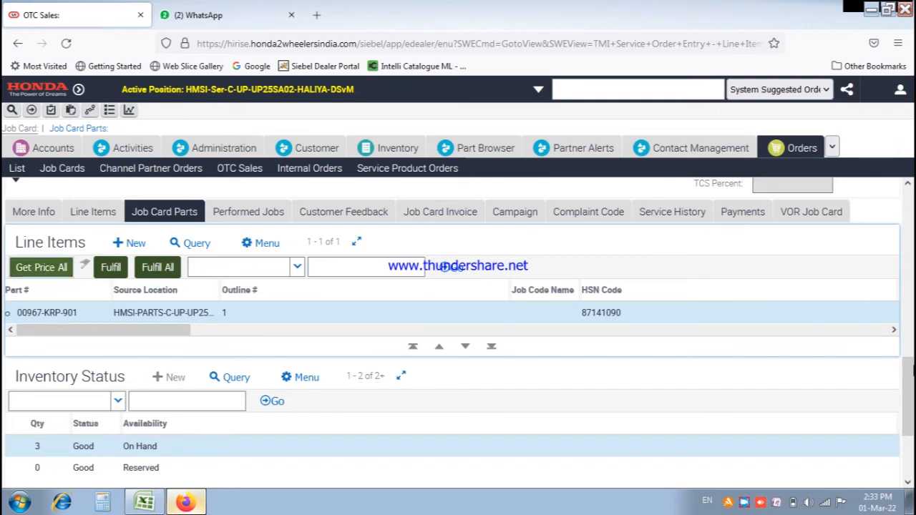
{"action": "left_click_drag", "start_coordinate": [908, 431], "coordinate": [911, 408]}
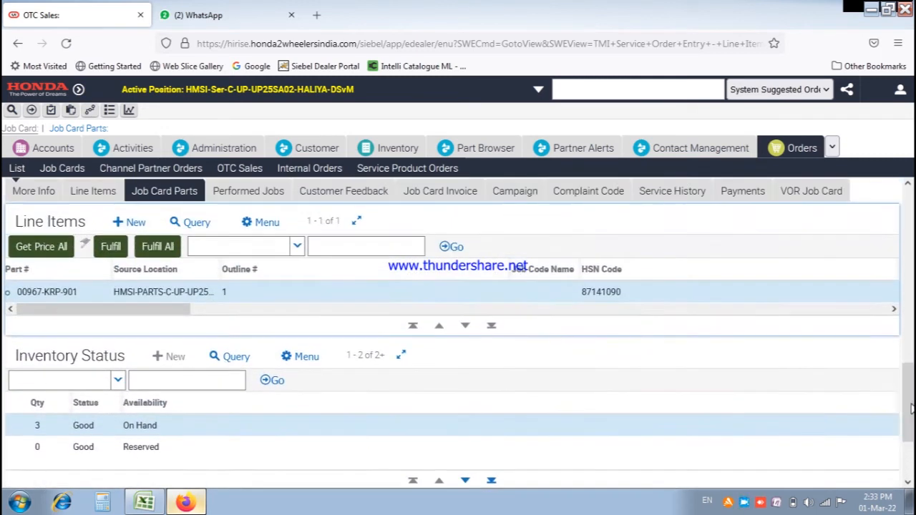
{"action": "left_click", "coordinate": [150, 247]}
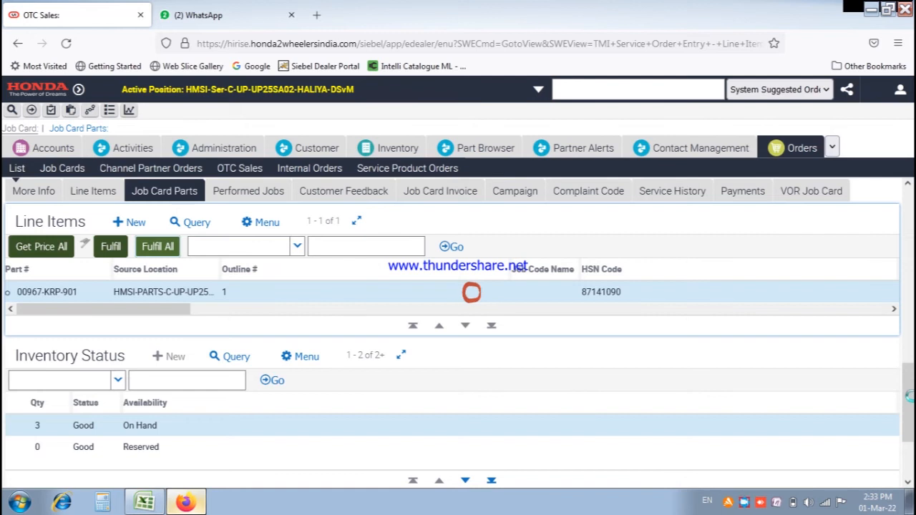
{"action": "left_click_drag", "start_coordinate": [909, 391], "coordinate": [907, 428]}
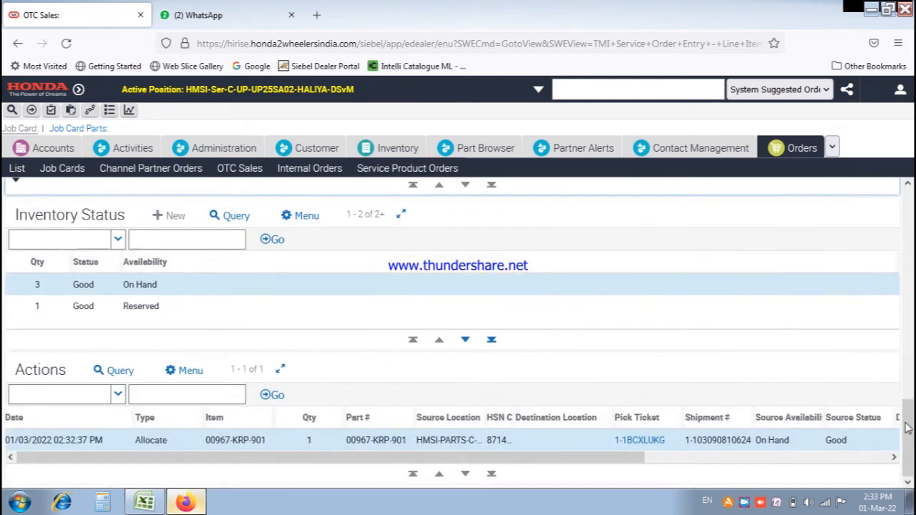
{"action": "left_click", "coordinate": [641, 440]}
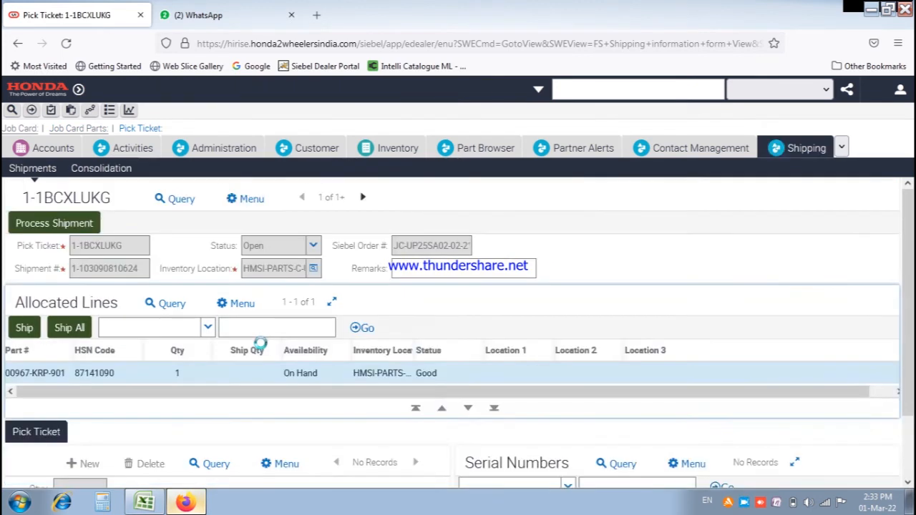
Ship all and process the pick ticket, then confirm the cable tie part line shows Shipped.
{"action": "left_click", "coordinate": [70, 328]}
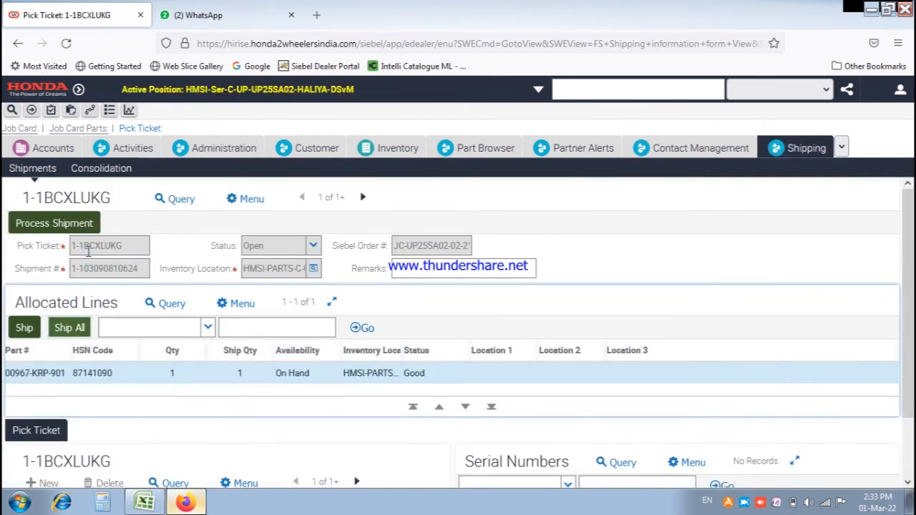
{"action": "left_click", "coordinate": [69, 223]}
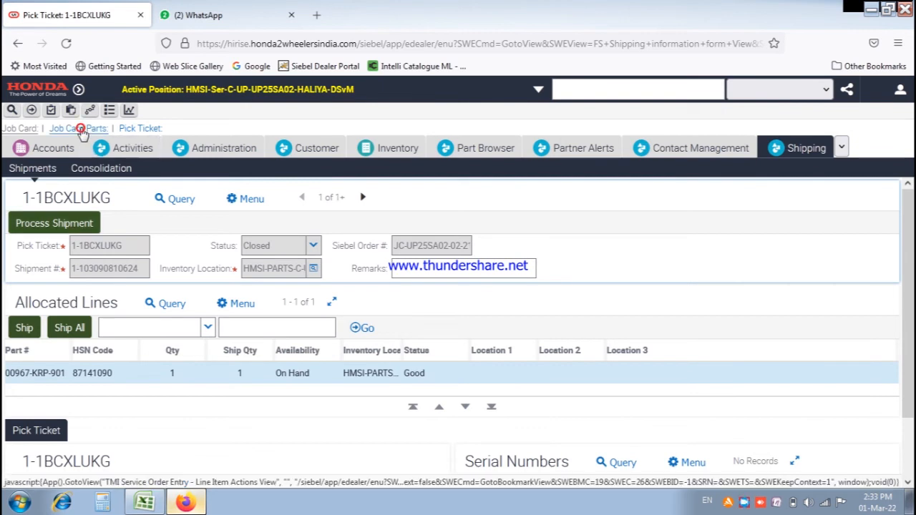
{"action": "left_click", "coordinate": [81, 129]}
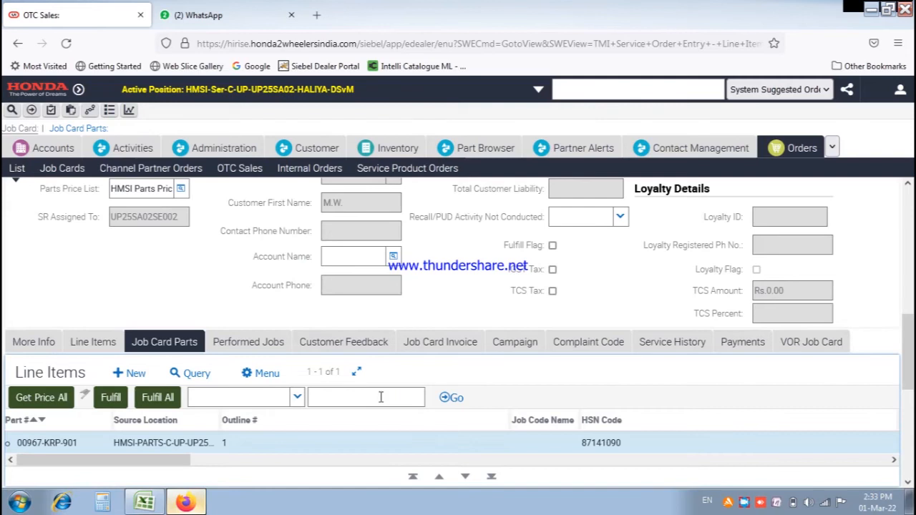
{"action": "mouse_move", "coordinate": [907, 352]}
{"action": "left_mouse_down"}
{"action": "mouse_move", "coordinate": [909, 229]}
{"action": "mouse_move", "coordinate": [903, 350]}
{"action": "left_mouse_up"}
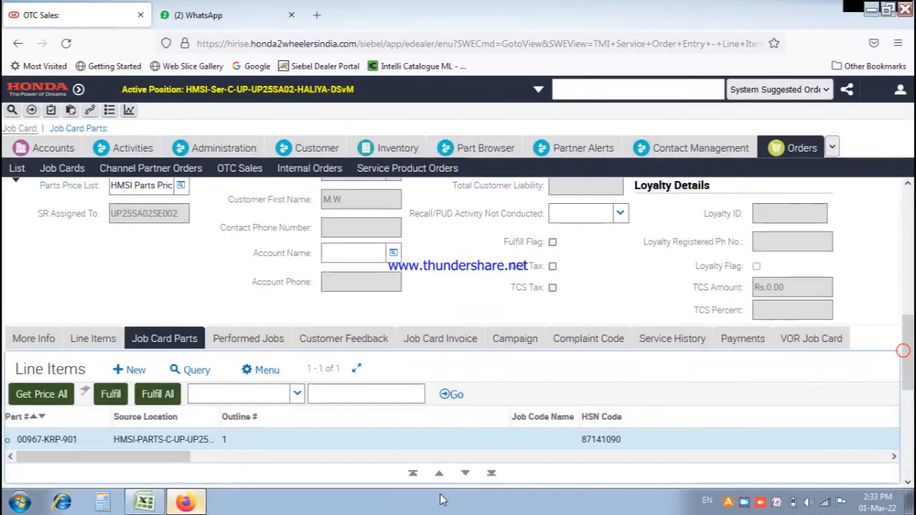
{"action": "left_click_drag", "start_coordinate": [176, 458], "coordinate": [390, 459]}
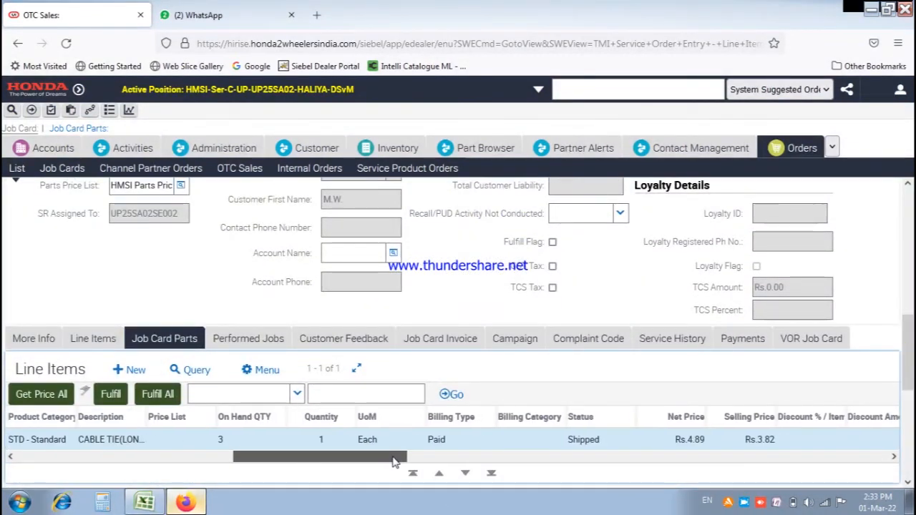
{"action": "left_click_drag", "start_coordinate": [392, 464], "coordinate": [84, 462]}
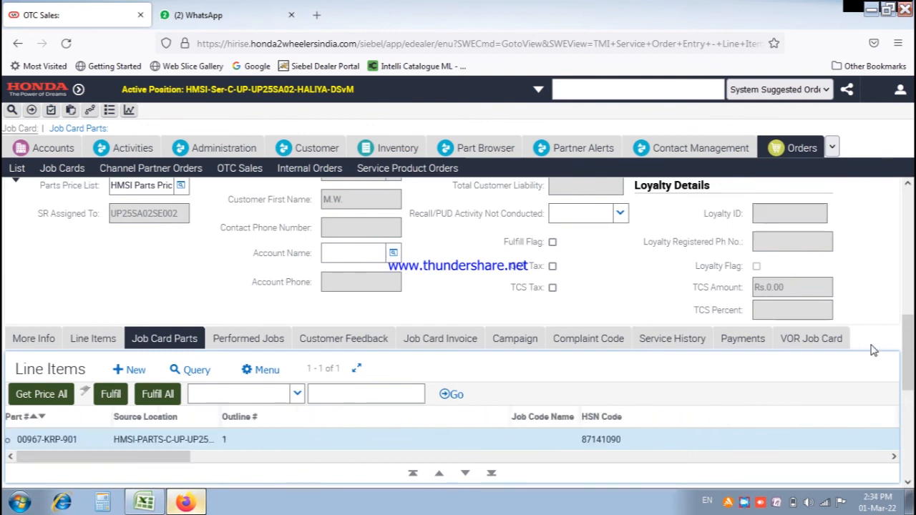
{"action": "left_click_drag", "start_coordinate": [909, 347], "coordinate": [909, 251]}
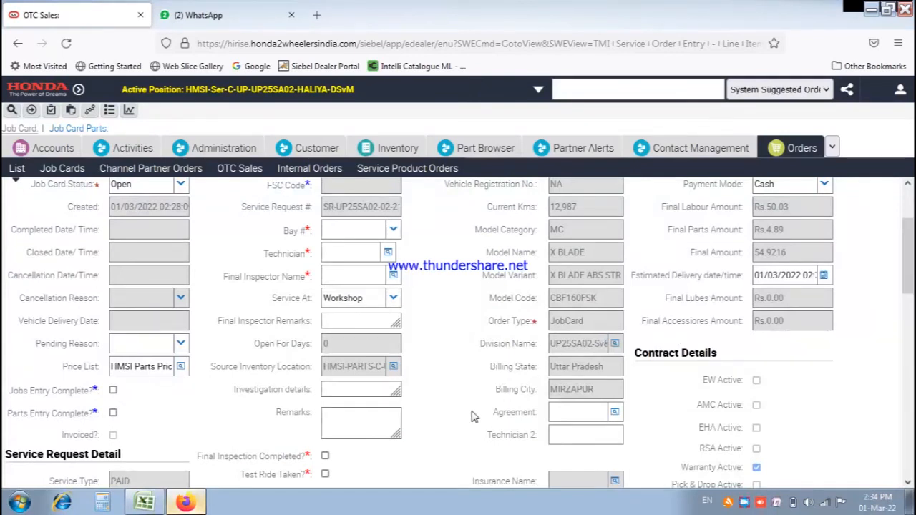
Tick the Test Ride checkbox and set Bay # to BAY1.
{"action": "left_click", "coordinate": [325, 475]}
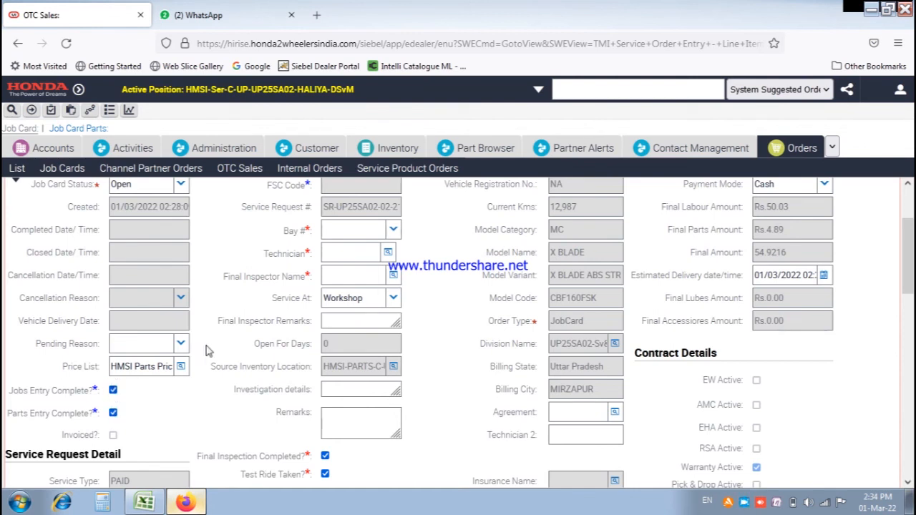
{"action": "left_click", "coordinate": [390, 233]}
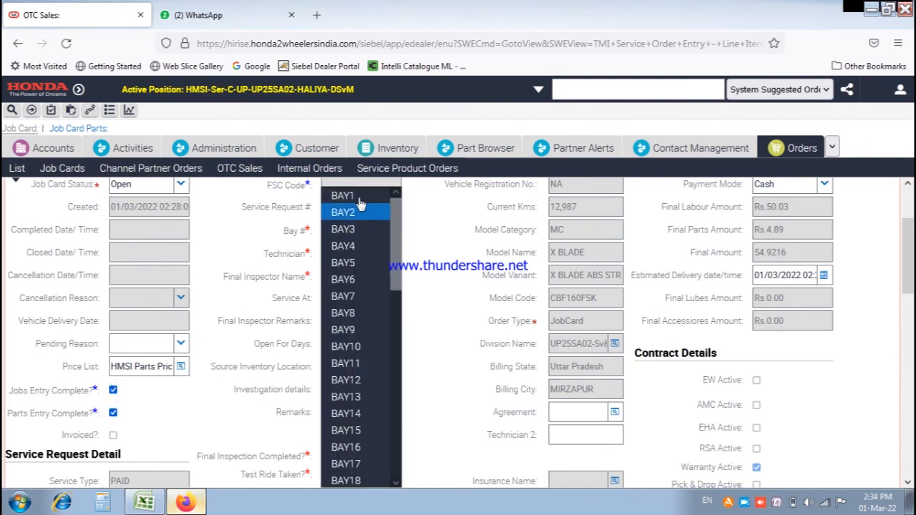
{"action": "left_click", "coordinate": [353, 194]}
Assign a technician and a final inspector from the employee list.
{"action": "left_click", "coordinate": [387, 254]}
{"action": "left_click", "coordinate": [387, 255]}
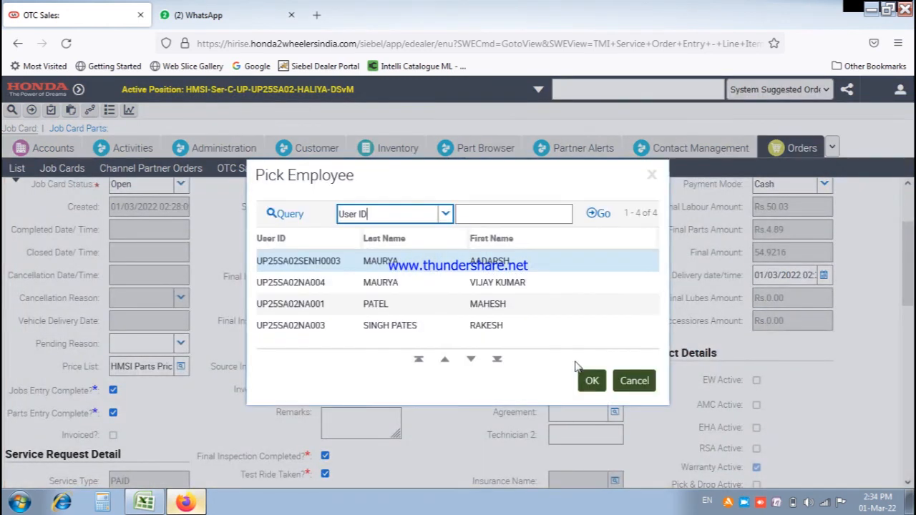
{"action": "left_click", "coordinate": [591, 381]}
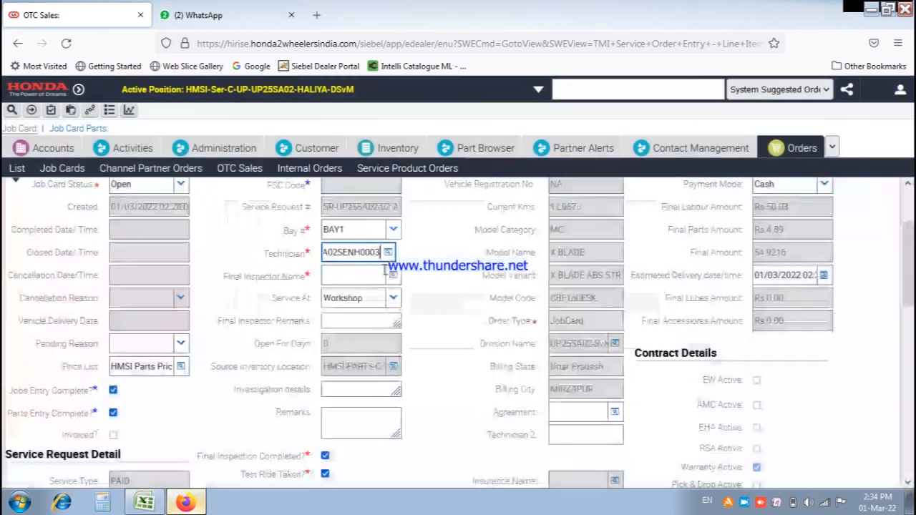
{"action": "left_click", "coordinate": [393, 275]}
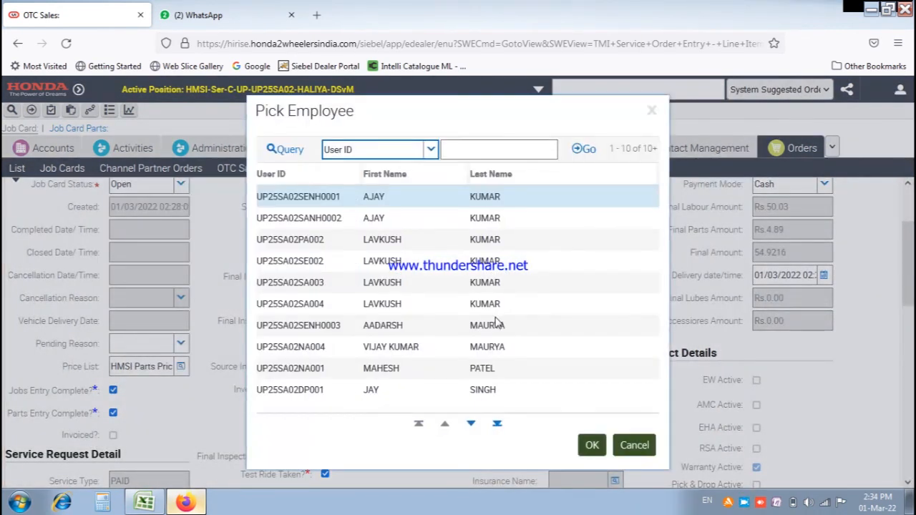
{"action": "left_click", "coordinate": [495, 324]}
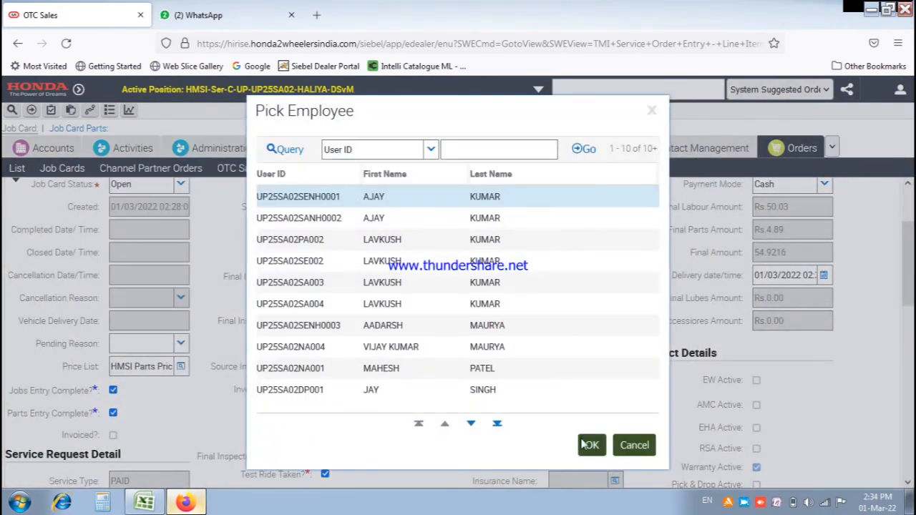
{"action": "left_click", "coordinate": [592, 446]}
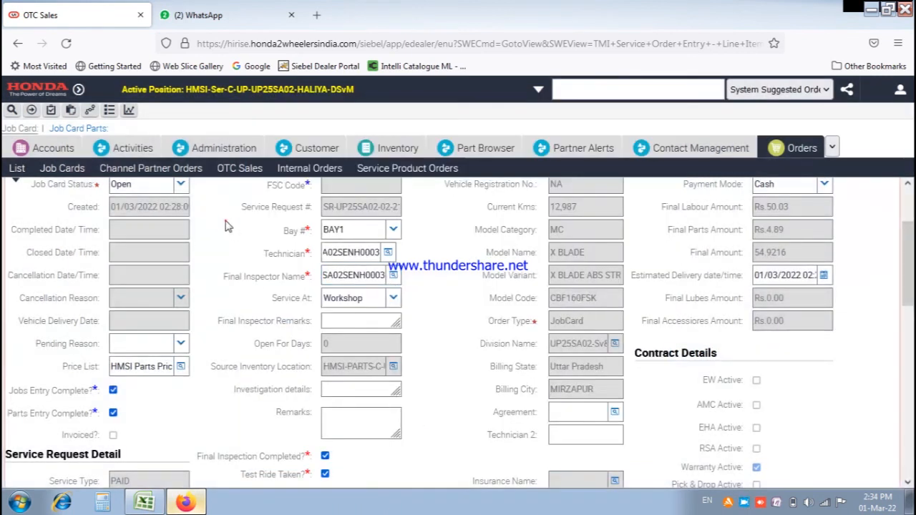
{"action": "scroll", "coordinate": [225, 226], "scroll_direction": "up", "scroll_amount": 1}
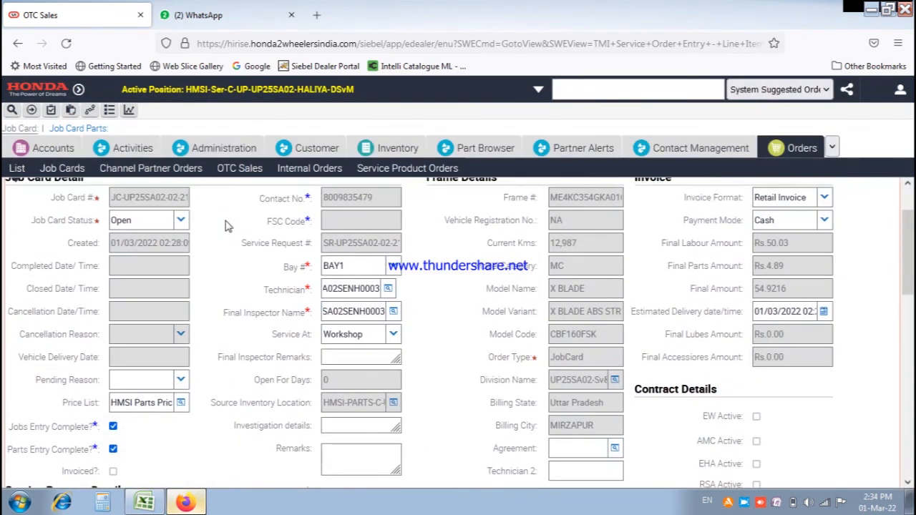
{"action": "left_click", "coordinate": [181, 223]}
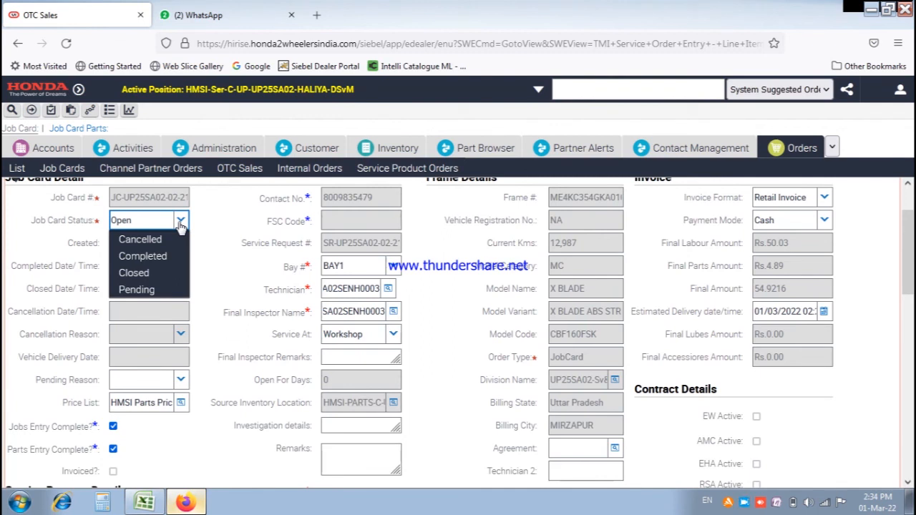